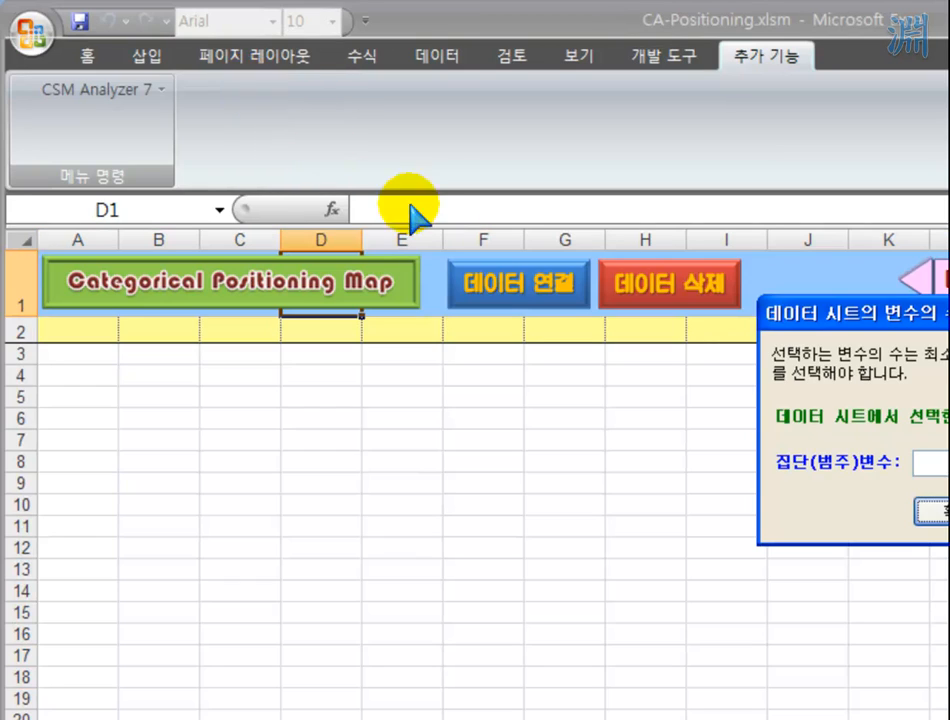
# Step: Assign 소유제품2 as the group (category) variable for the 17 selected variables and load the data
pyautogui.moveTo(945, 311); pyautogui.dragTo(362, 132)
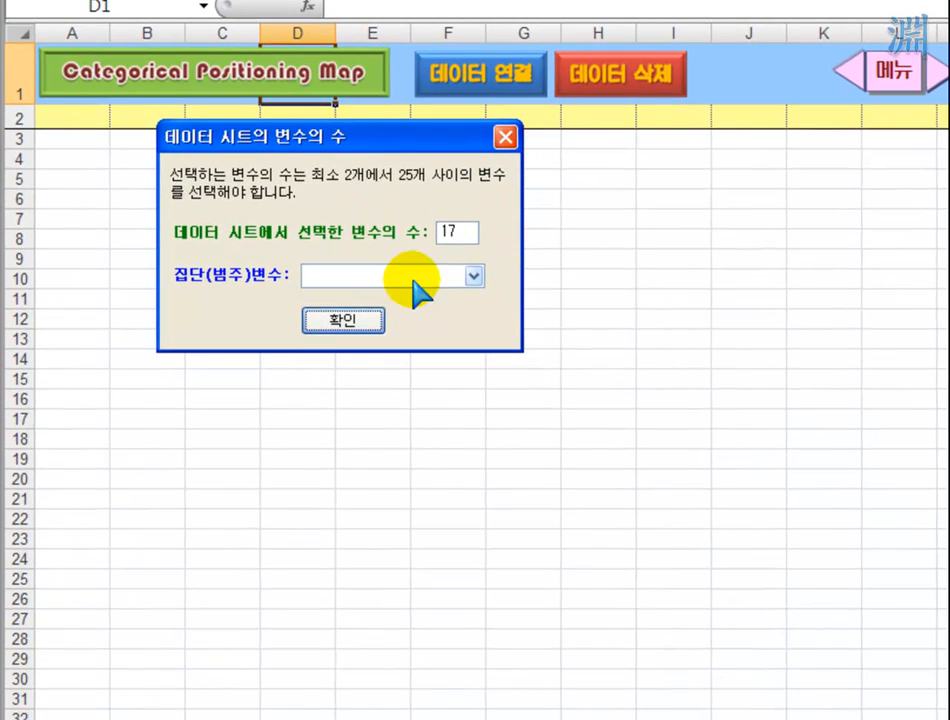
pyautogui.click(450, 277)
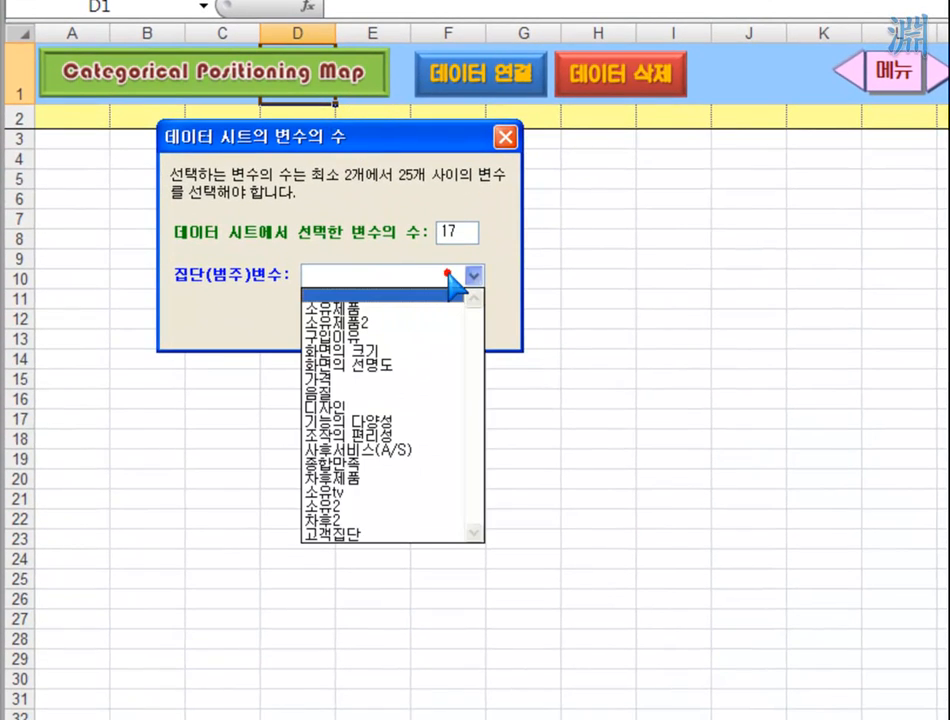
pyautogui.click(401, 322)
pyautogui.click(358, 320)
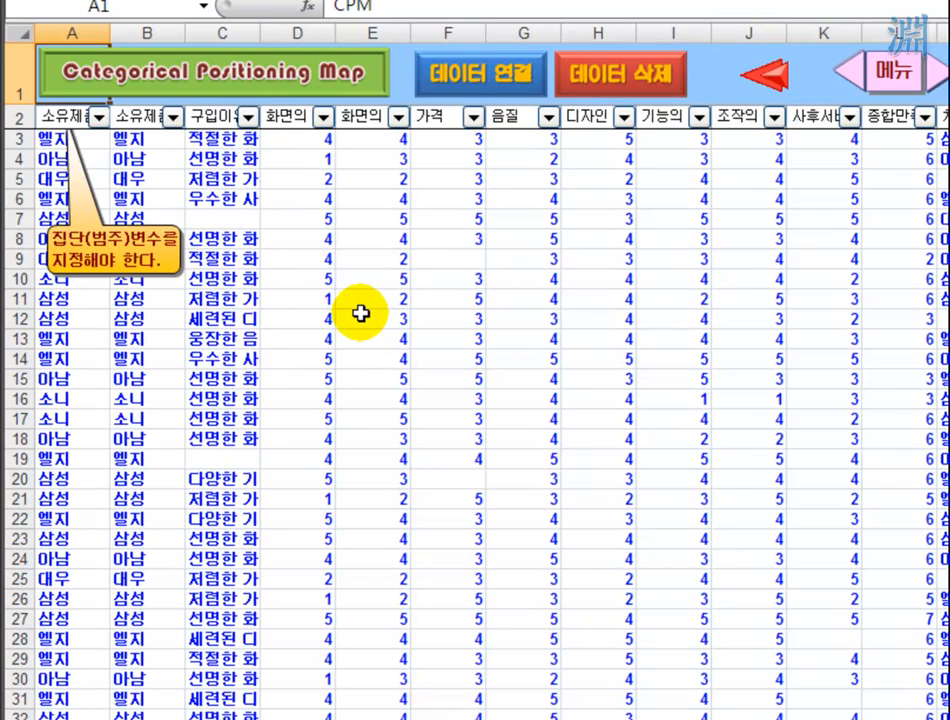
# Step: Exclude the 종합만족 column from the assigned data variables by setting its header to 지정않음
pyautogui.click(927, 118)
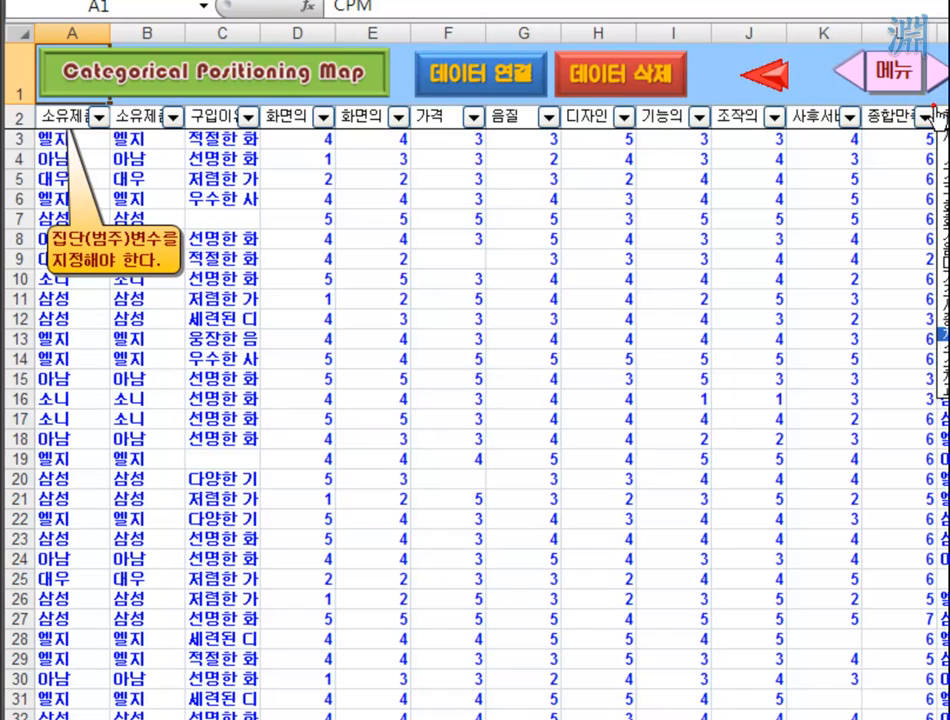
pyautogui.click(924, 112)
pyautogui.click(899, 135)
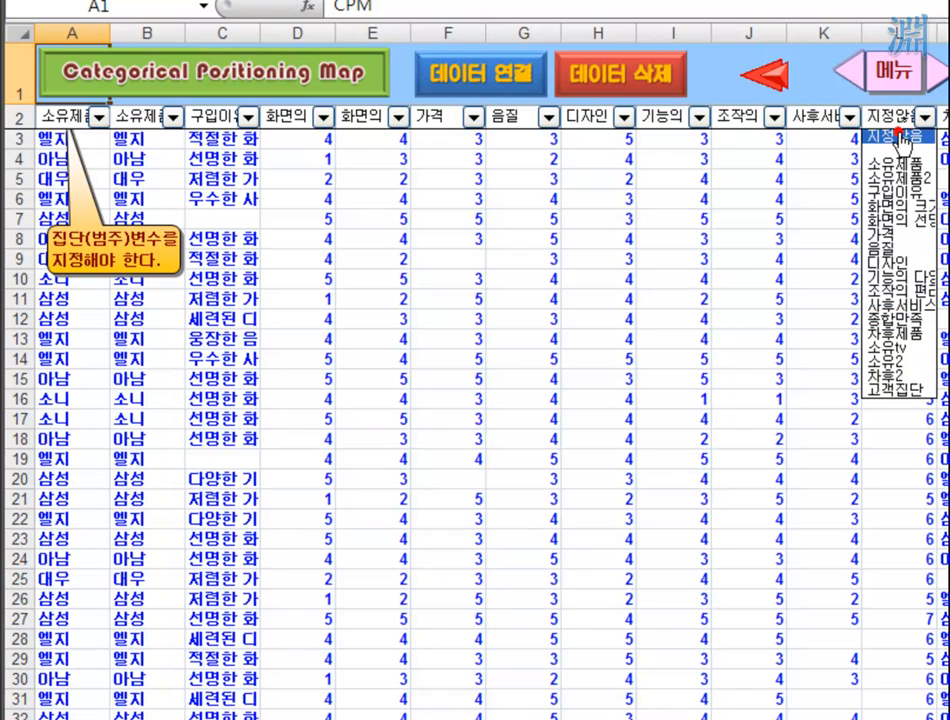
pyautogui.click(899, 135)
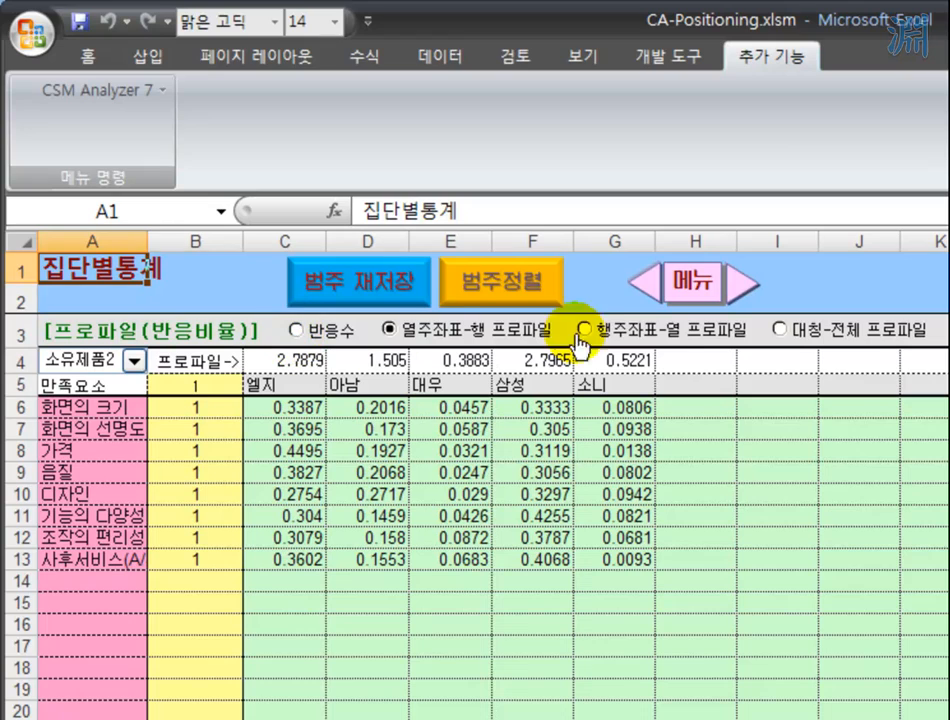
# Step: Show the group statistics as 반응수 and examine the response counts for each factor and brand
pyautogui.click(298, 330)
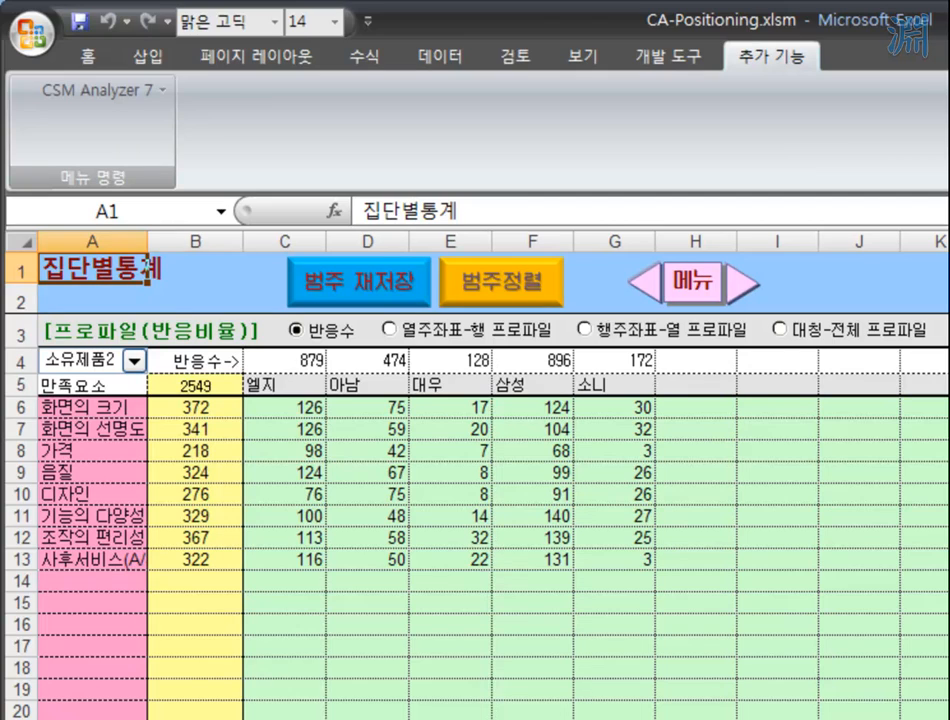
pyautogui.click(274, 408)
pyautogui.click(284, 477)
pyautogui.click(257, 558)
pyautogui.click(292, 440)
pyautogui.moveTo(293, 410); pyautogui.dragTo(600, 560)
pyautogui.click(398, 476)
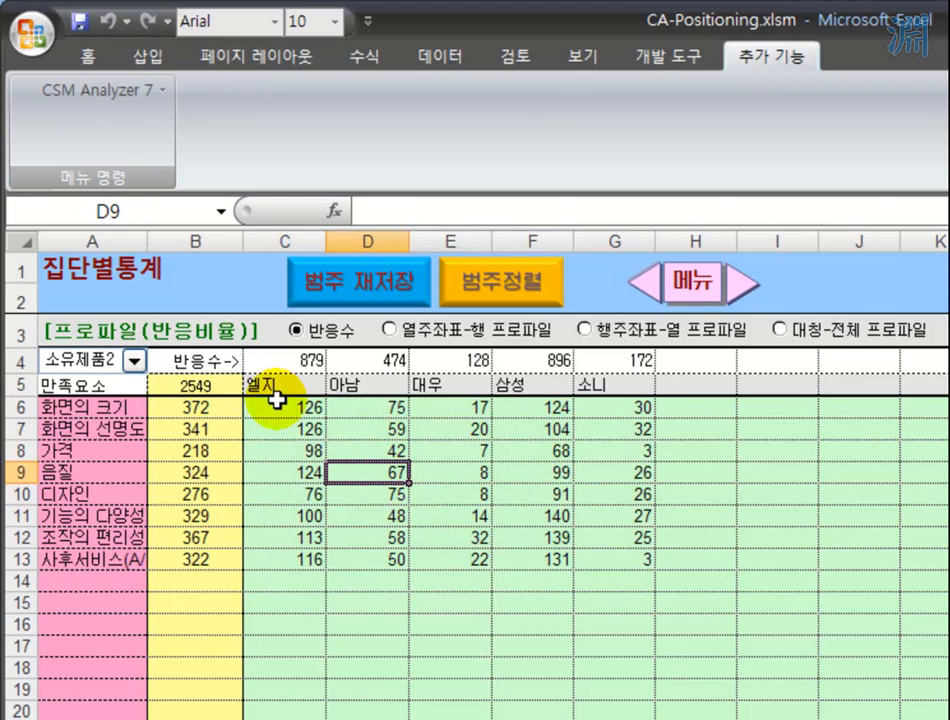
# Step: Examine the brand categories in row 5 and the satisfaction factors listed in A6:A13
pyautogui.click(415, 386)
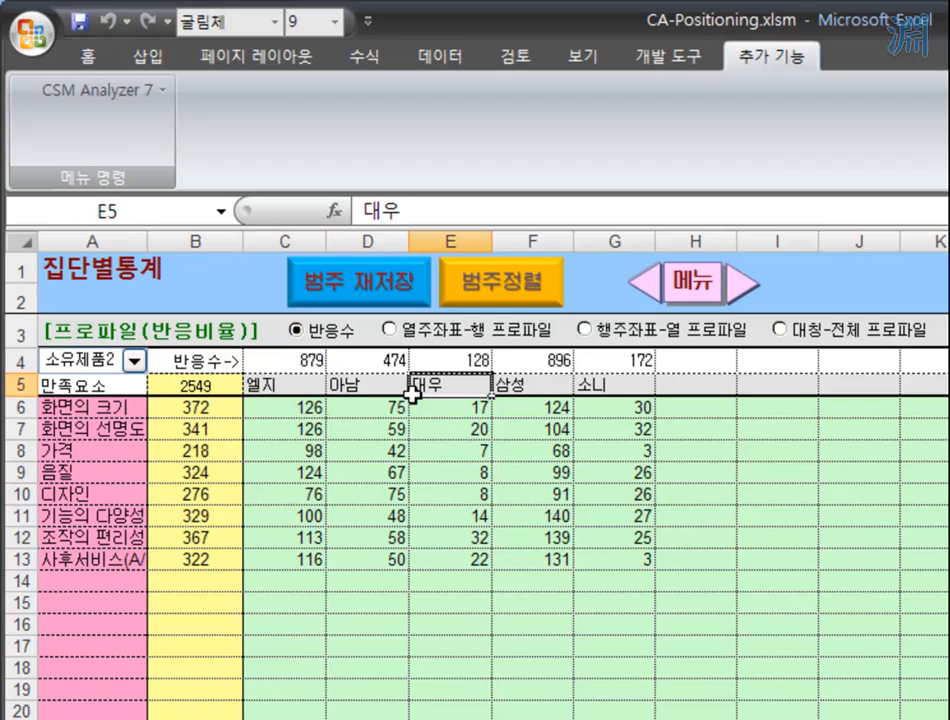
pyautogui.click(552, 383)
pyautogui.click(625, 383)
pyautogui.click(369, 360)
pyautogui.click(262, 384)
pyautogui.click(422, 383)
pyautogui.moveTo(127, 405); pyautogui.dragTo(121, 596)
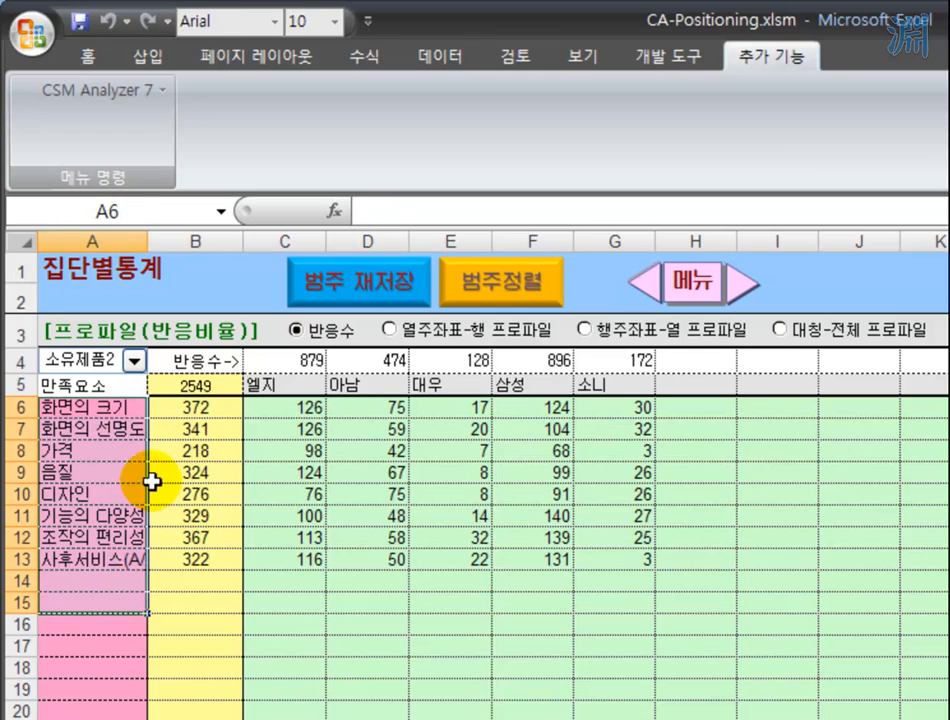
pyautogui.click(129, 432)
pyautogui.moveTo(125, 404); pyautogui.dragTo(123, 556)
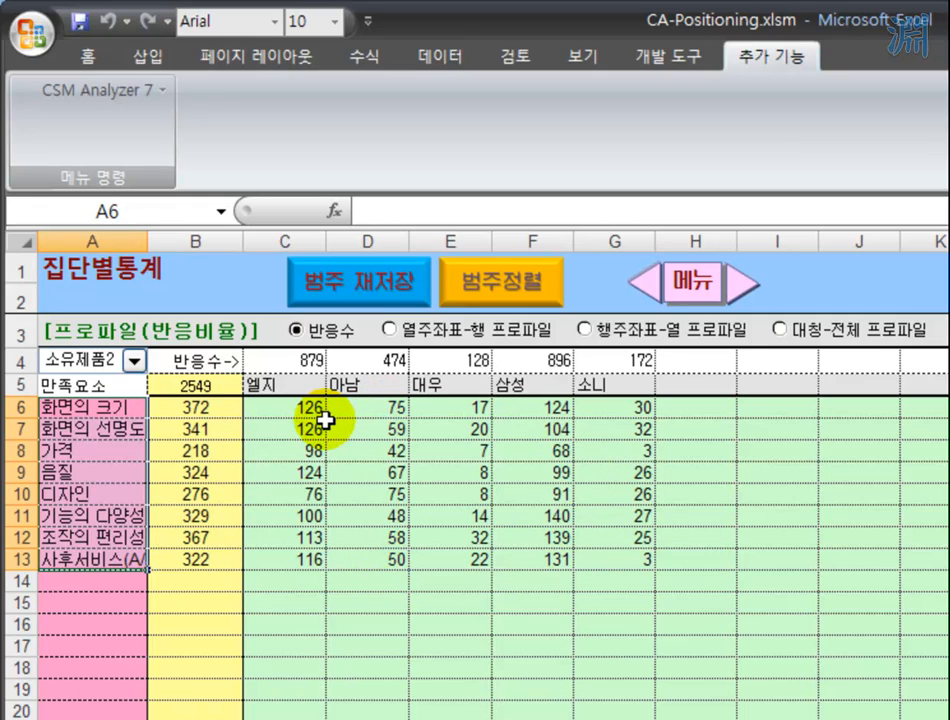
# Step: Compare the group statistics under 열주좌표-행 프로파일 and 행주좌표-열 프로파일, checking the column values
pyautogui.click(449, 340)
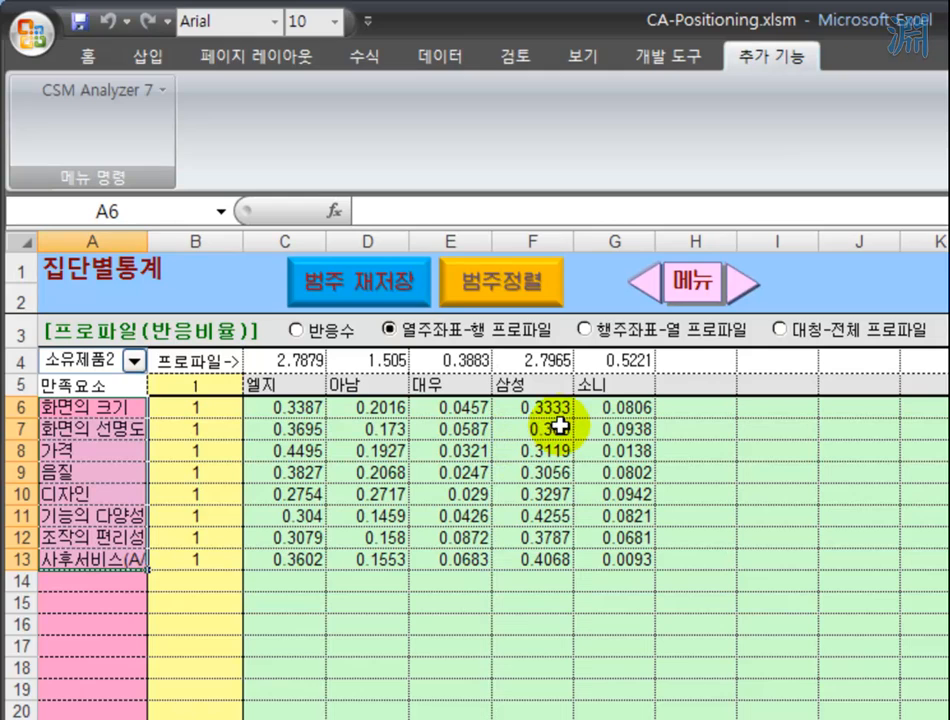
pyautogui.click(671, 340)
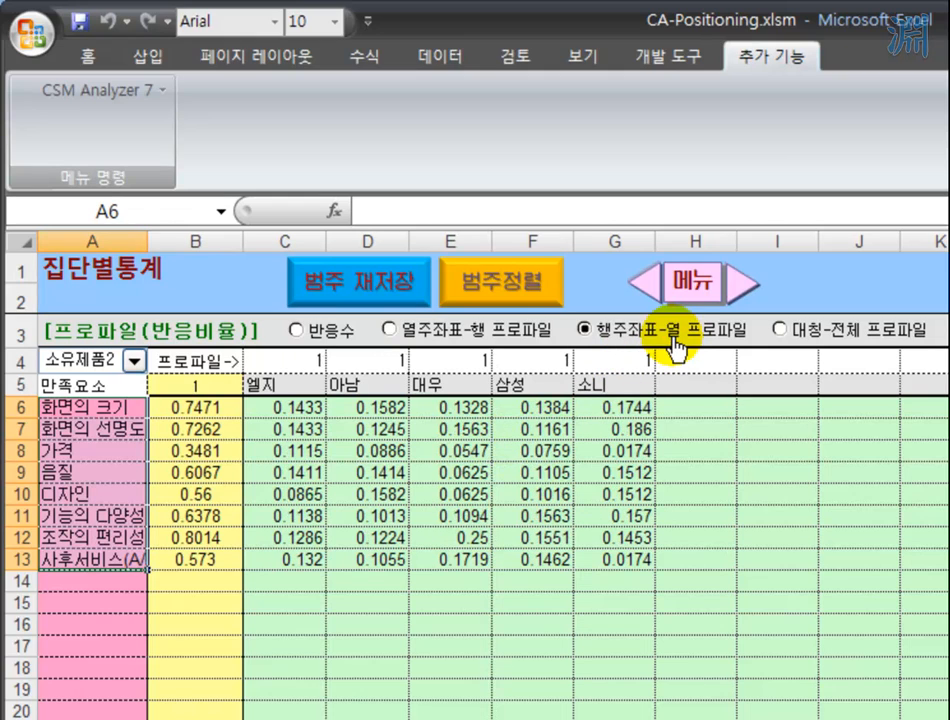
pyautogui.moveTo(305, 360); pyautogui.dragTo(303, 556)
pyautogui.click(604, 410)
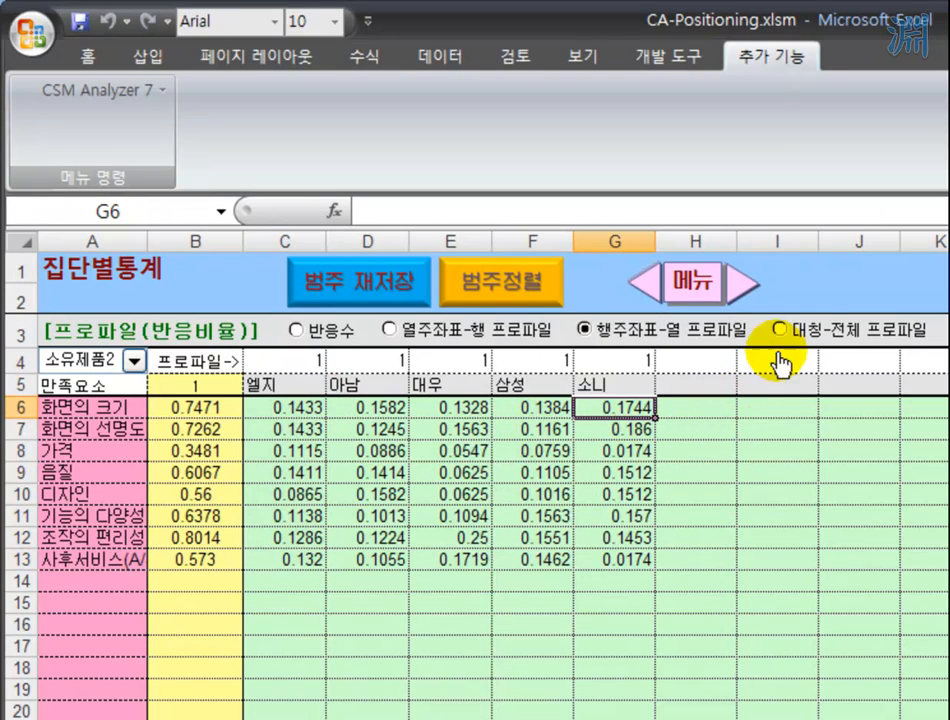
# Step: Examine the totals and cell ratios under 대칭-전체 프로파일, and return the table to 열주좌표-행 프로파일
pyautogui.click(814, 333)
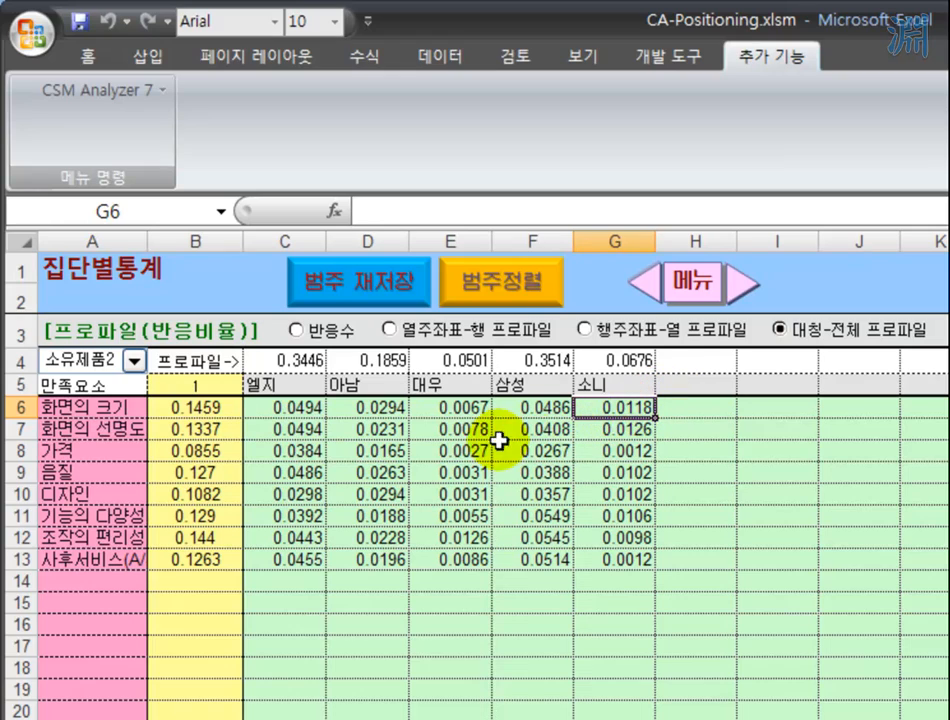
pyautogui.click(198, 386)
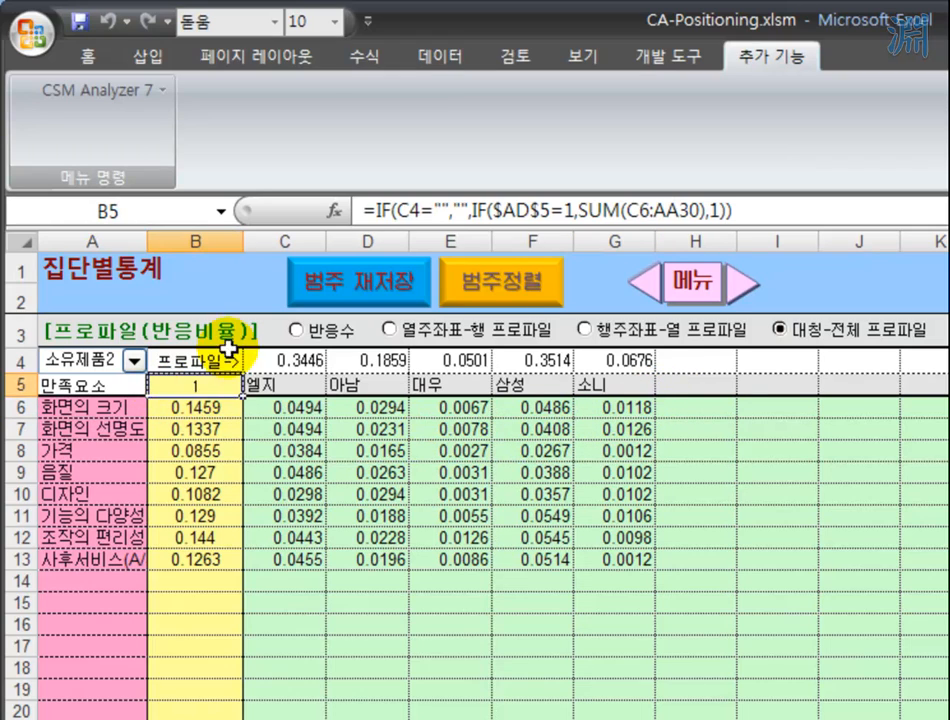
pyautogui.click(527, 472)
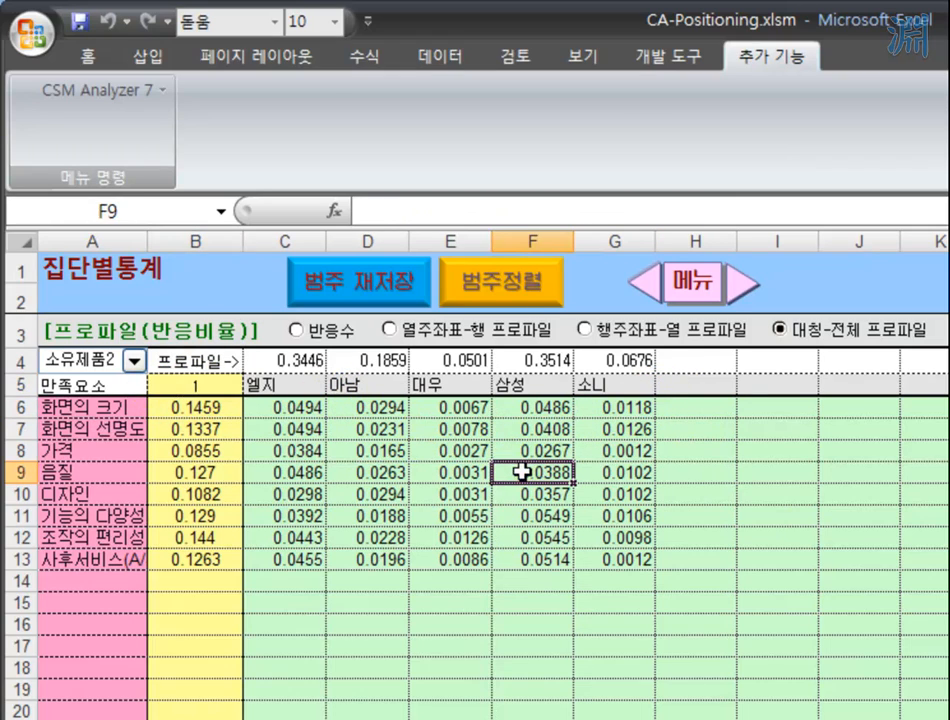
pyautogui.click(517, 386)
pyautogui.click(516, 369)
pyautogui.click(187, 388)
pyautogui.click(282, 360)
pyautogui.click(385, 431)
pyautogui.click(392, 516)
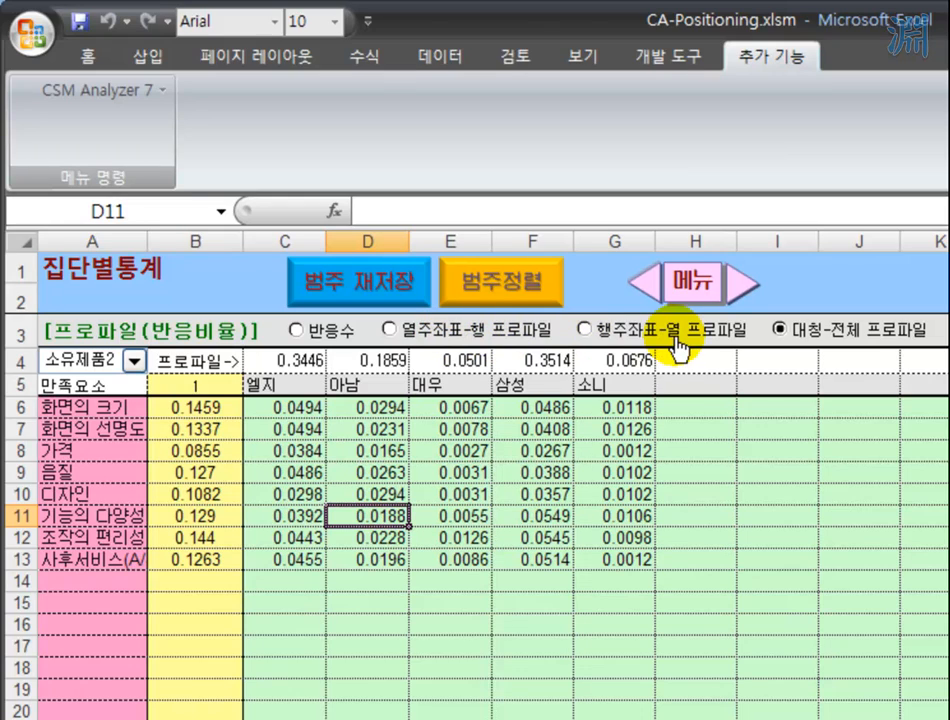
pyautogui.click(437, 338)
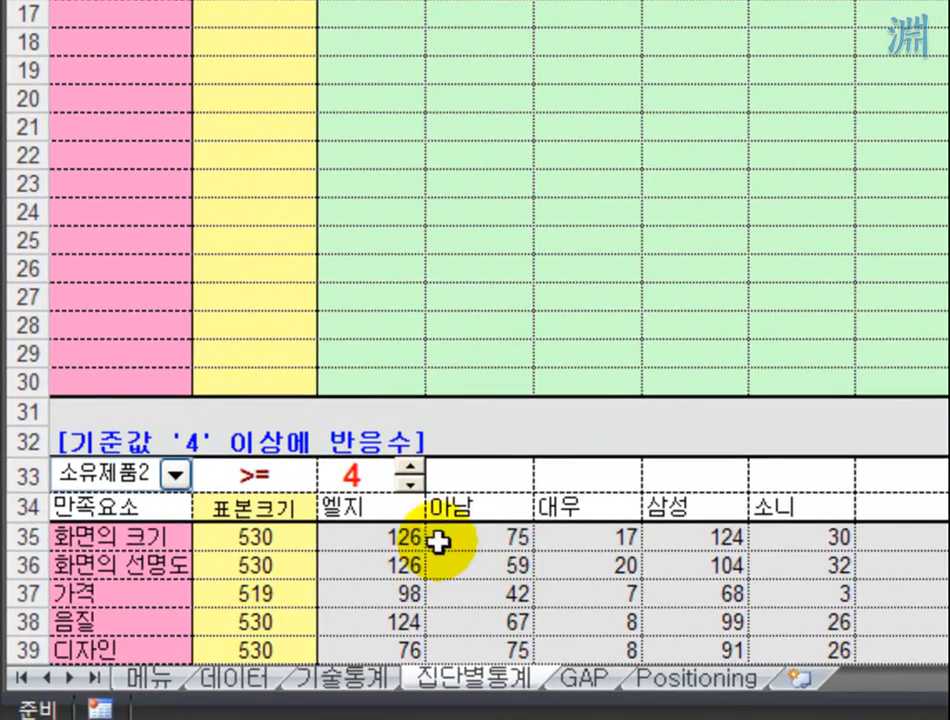
# Step: Try response thresholds from 5 down to 1 in the response-count table starting at row 32
pyautogui.click(536, 388)
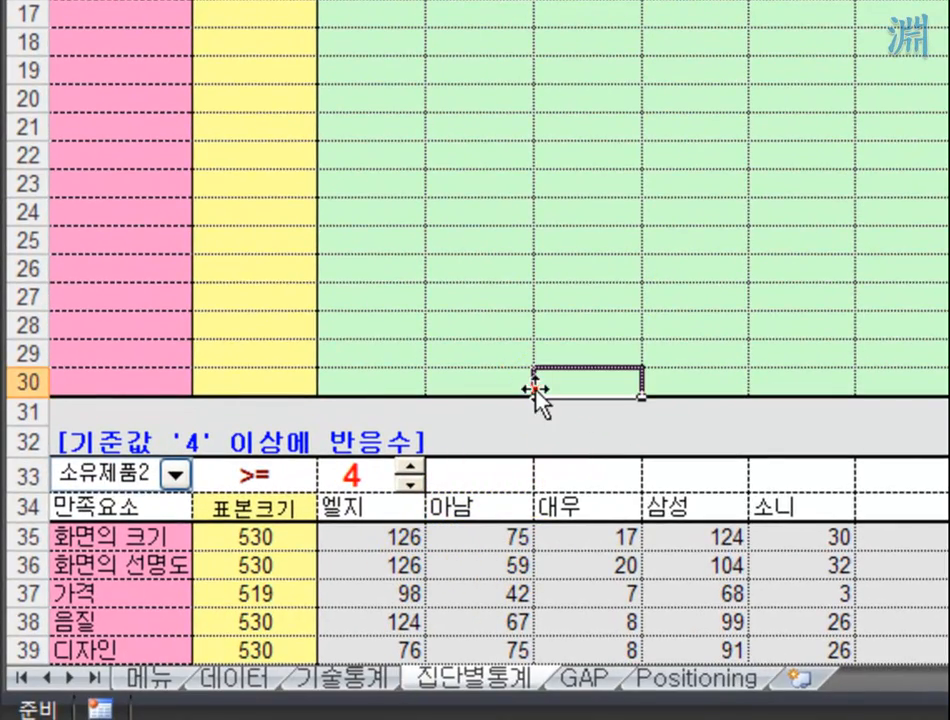
pyautogui.scroll(-2, 530, 400)
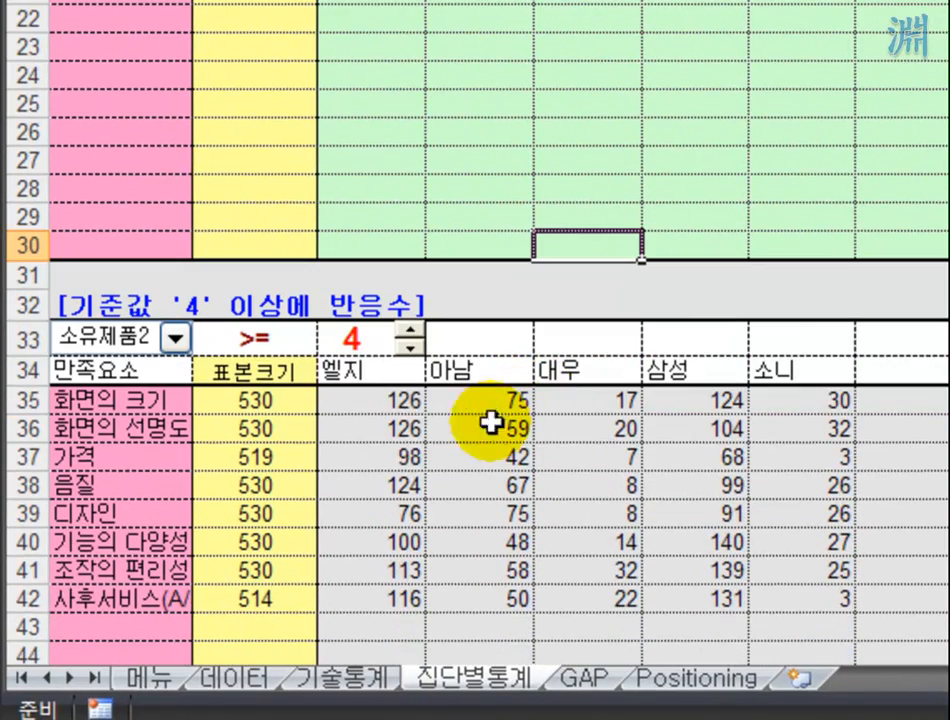
pyautogui.click(412, 329)
pyautogui.click(412, 346)
pyautogui.click(412, 329)
pyautogui.click(412, 329)
pyautogui.click(412, 346)
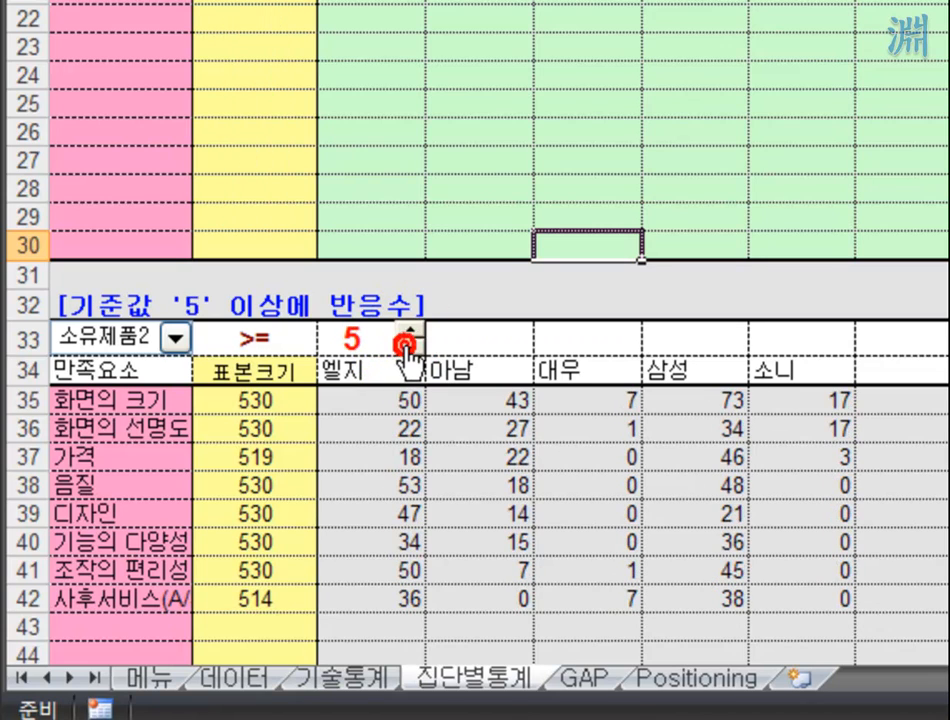
pyautogui.click(412, 346)
pyautogui.click(412, 346)
pyautogui.click(412, 346)
pyautogui.click(412, 346)
pyautogui.click(412, 346)
# Step: Set the threshold of the response-count table to 4
pyautogui.click(412, 329)
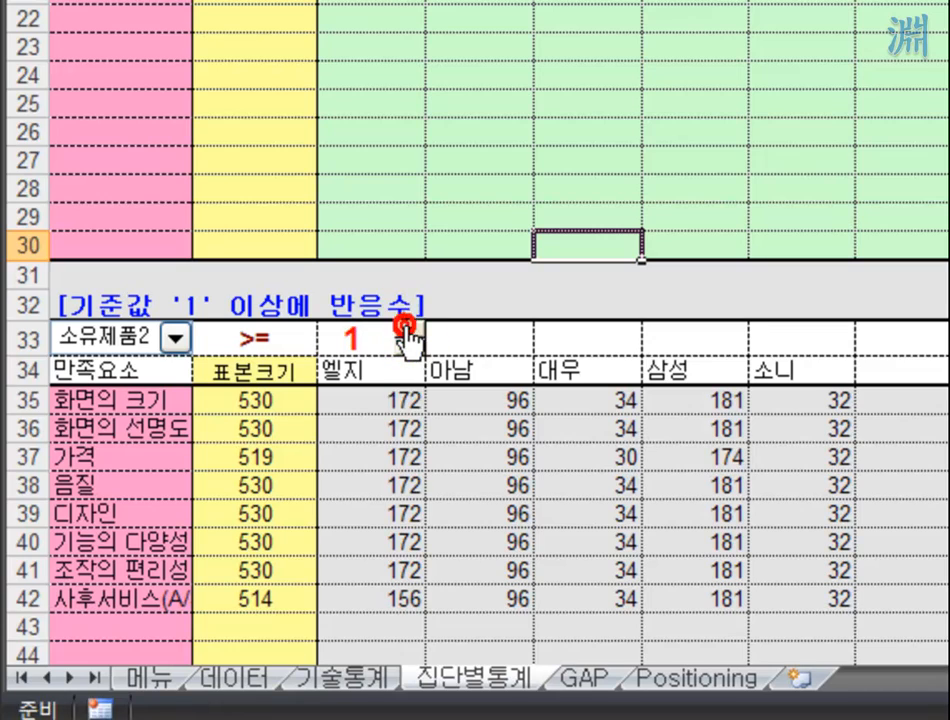
pyautogui.click(412, 329)
pyautogui.click(412, 329)
pyautogui.click(412, 329)
pyautogui.click(412, 329)
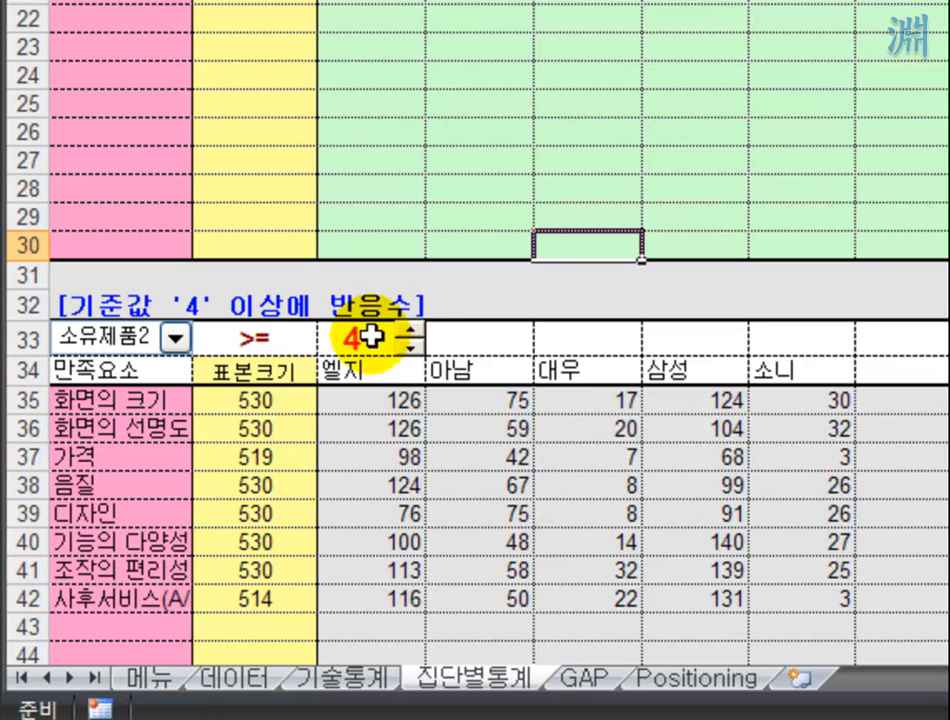
# Step: Change the response-count criterion to the > operator with a threshold of 3
pyautogui.click(236, 341)
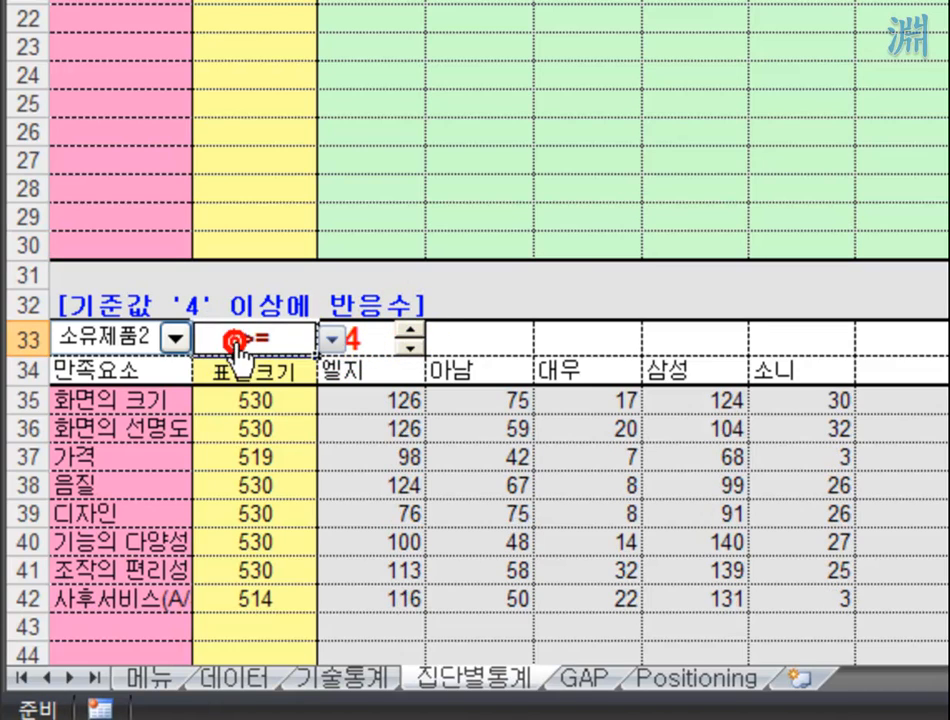
pyautogui.click(327, 340)
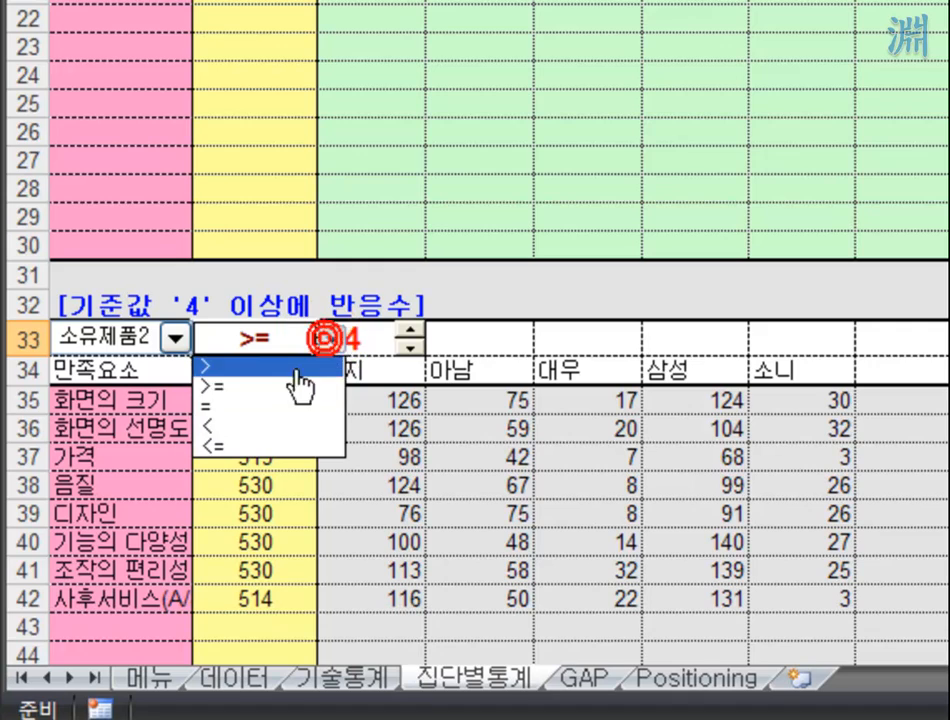
pyautogui.click(216, 370)
pyautogui.click(408, 348)
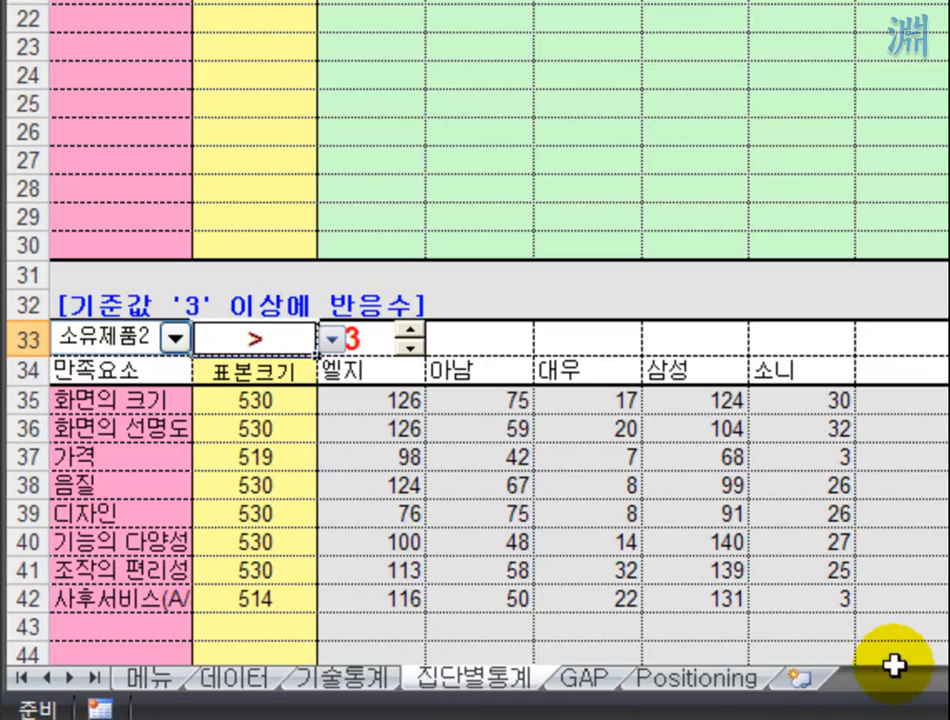
pyautogui.click(407, 348)
pyautogui.click(408, 330)
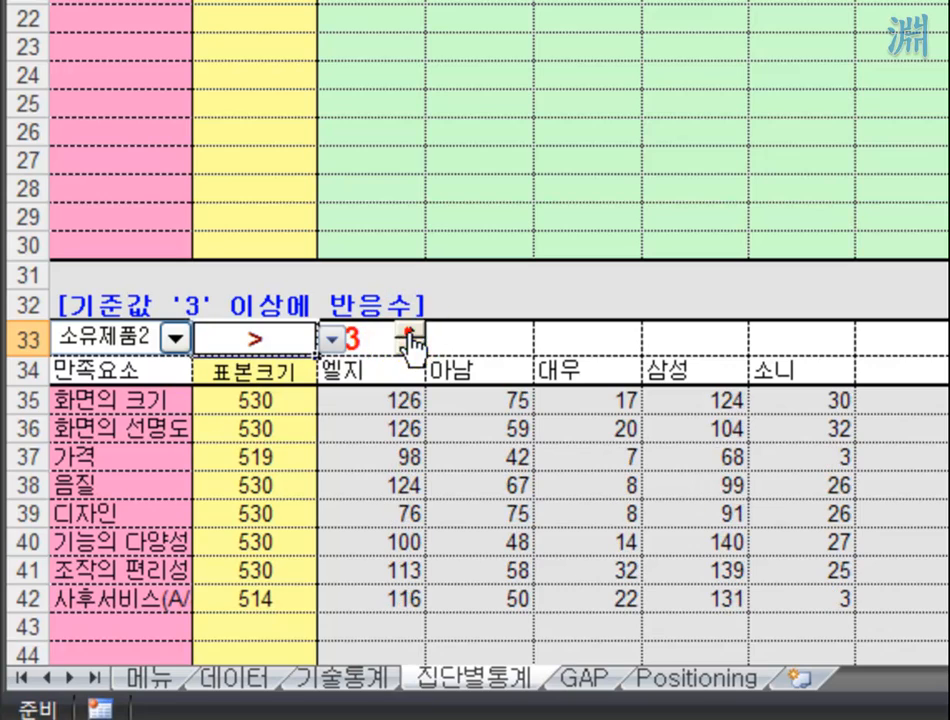
# Step: Set the response-count criterion to the >= operator with a threshold of 4
pyautogui.click(408, 332)
pyautogui.click(331, 340)
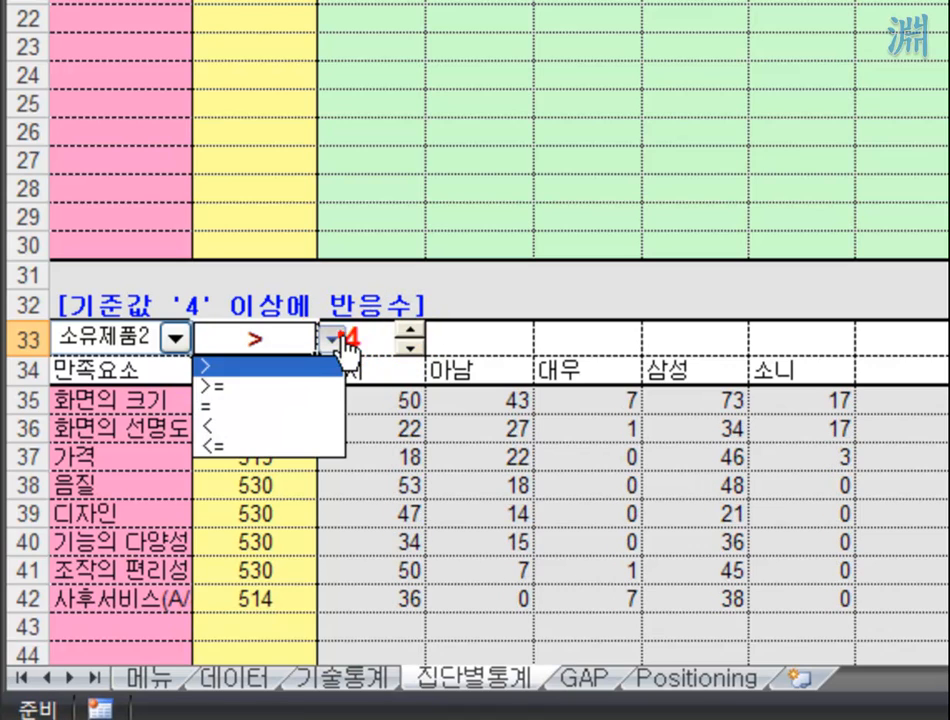
pyautogui.click(257, 386)
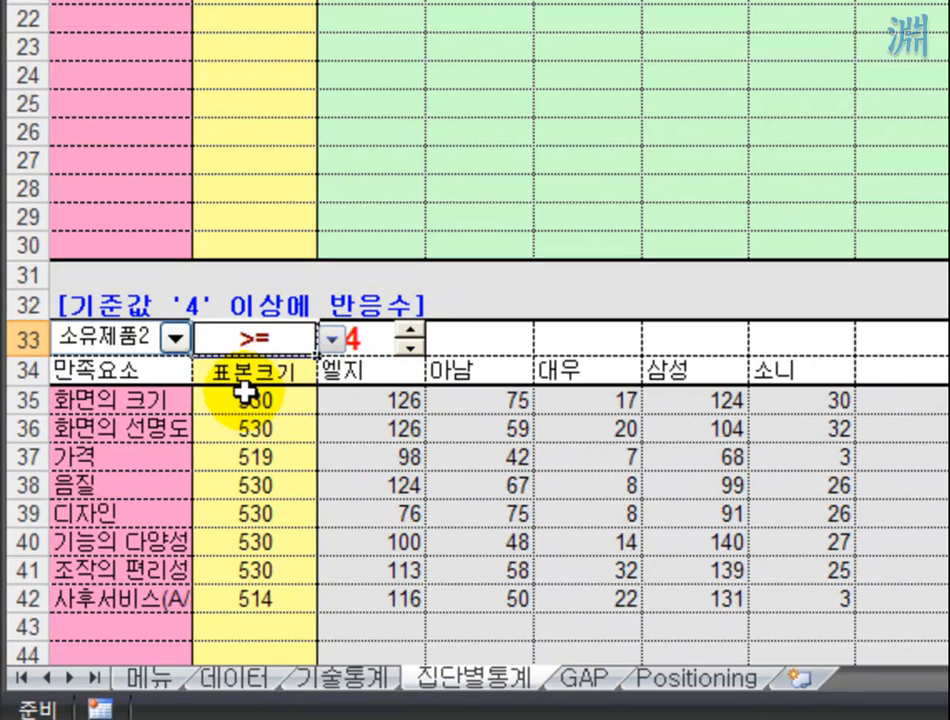
pyautogui.click(409, 348)
pyautogui.click(409, 331)
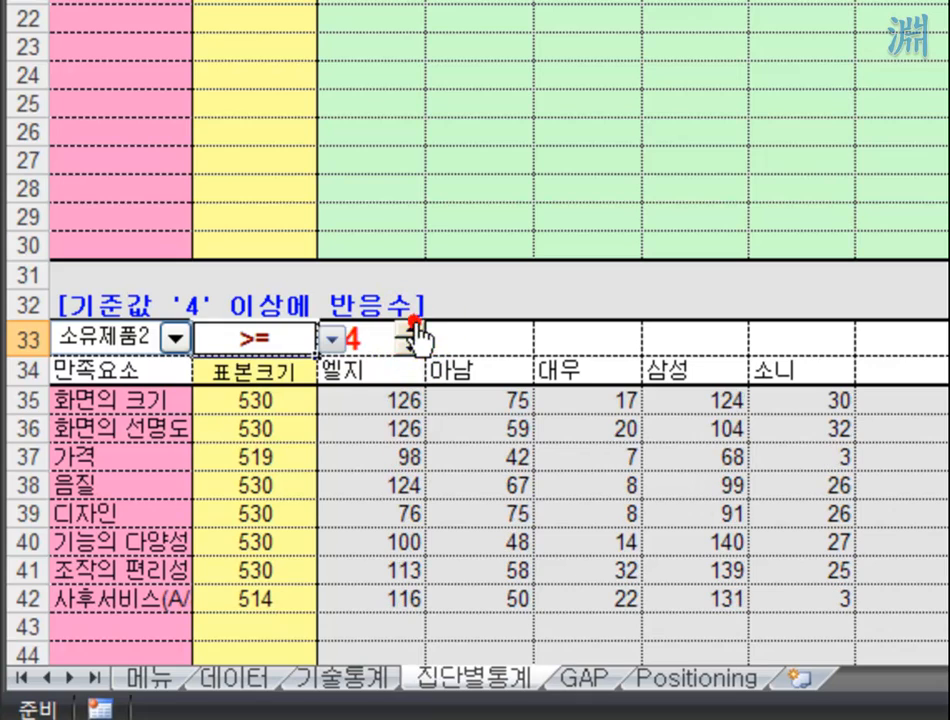
# Step: Try the = operator in the response-count criterion and restore the >= operator
pyautogui.click(330, 341)
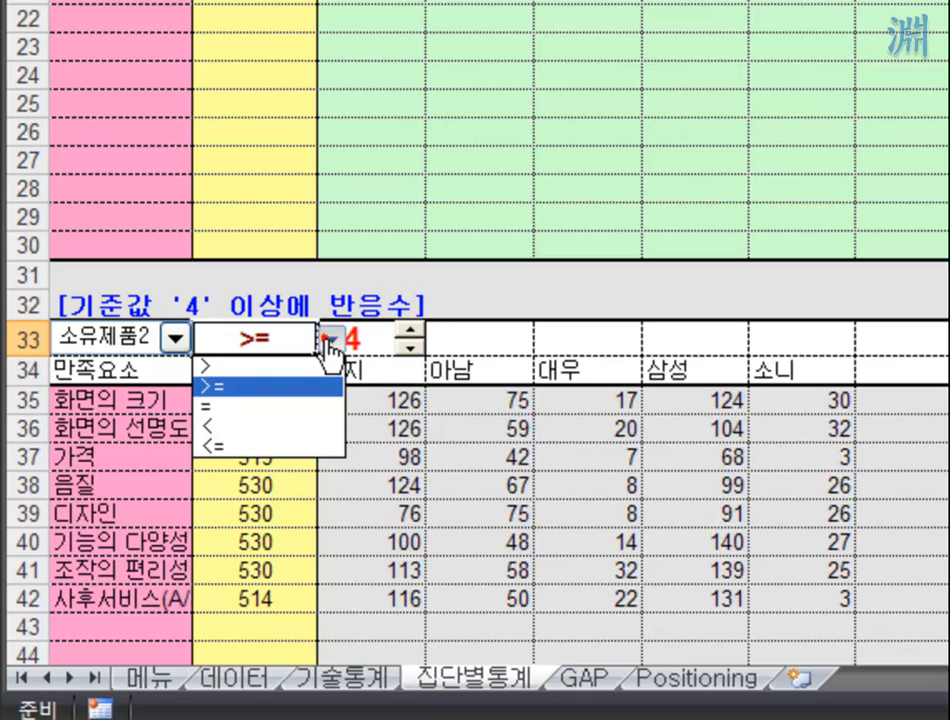
pyautogui.click(238, 406)
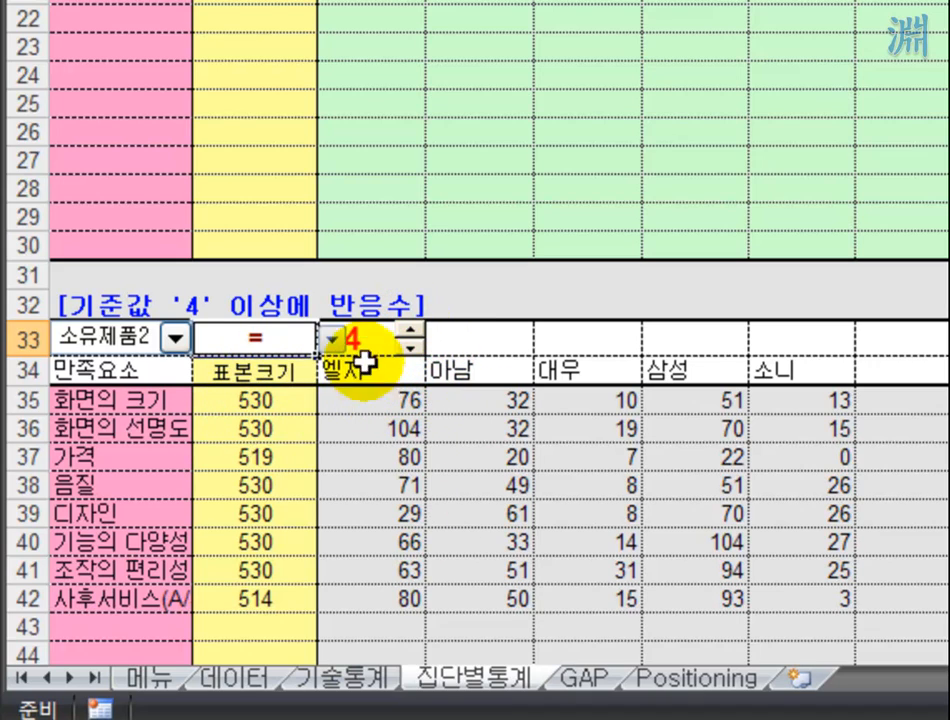
pyautogui.click(331, 341)
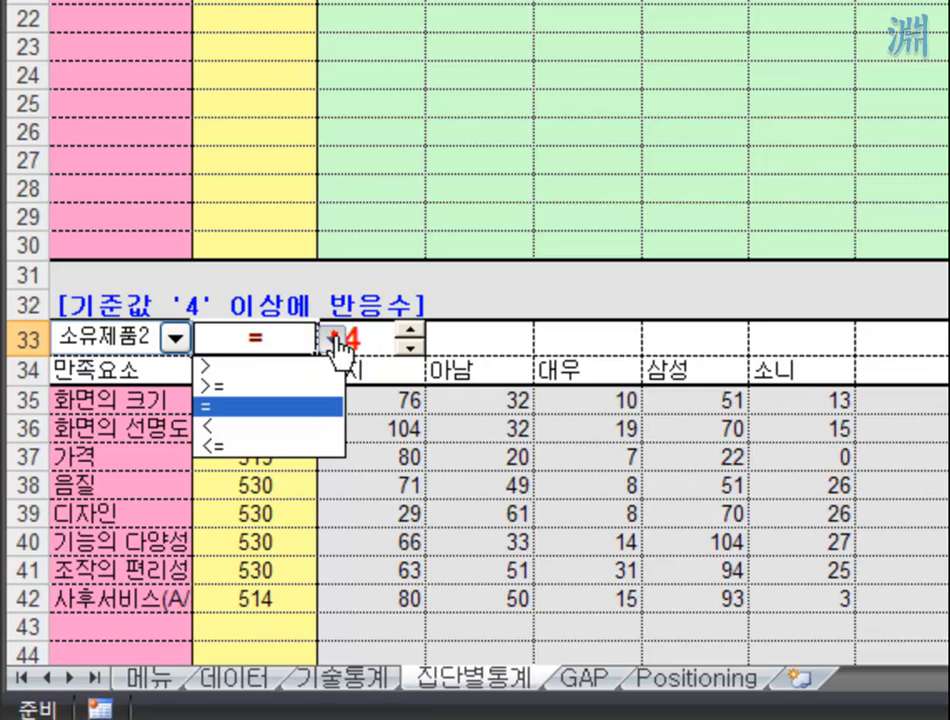
pyautogui.click(248, 390)
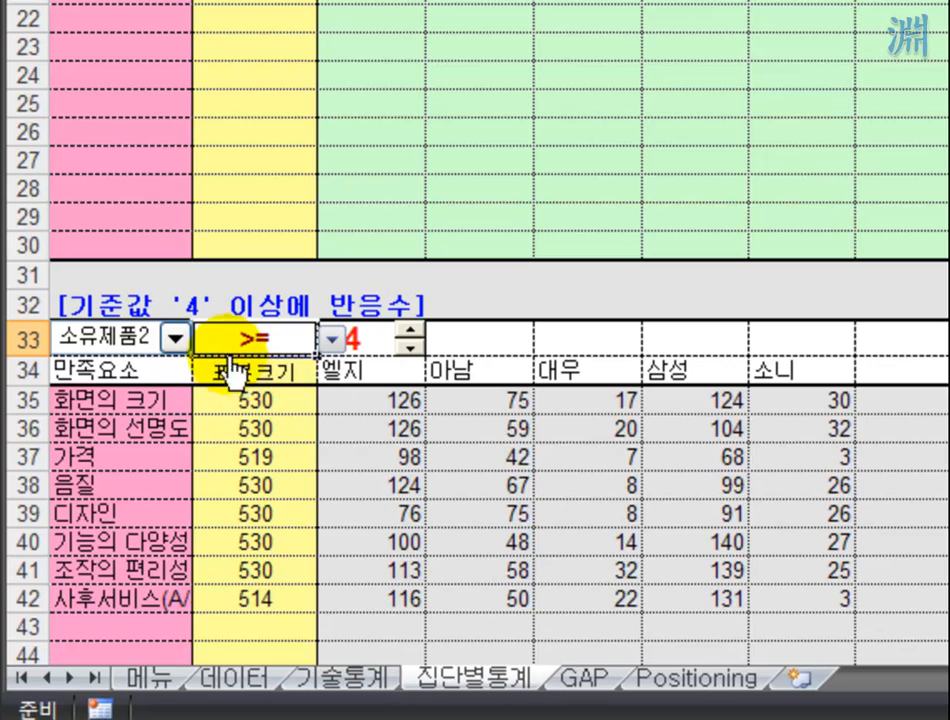
pyautogui.click(358, 337)
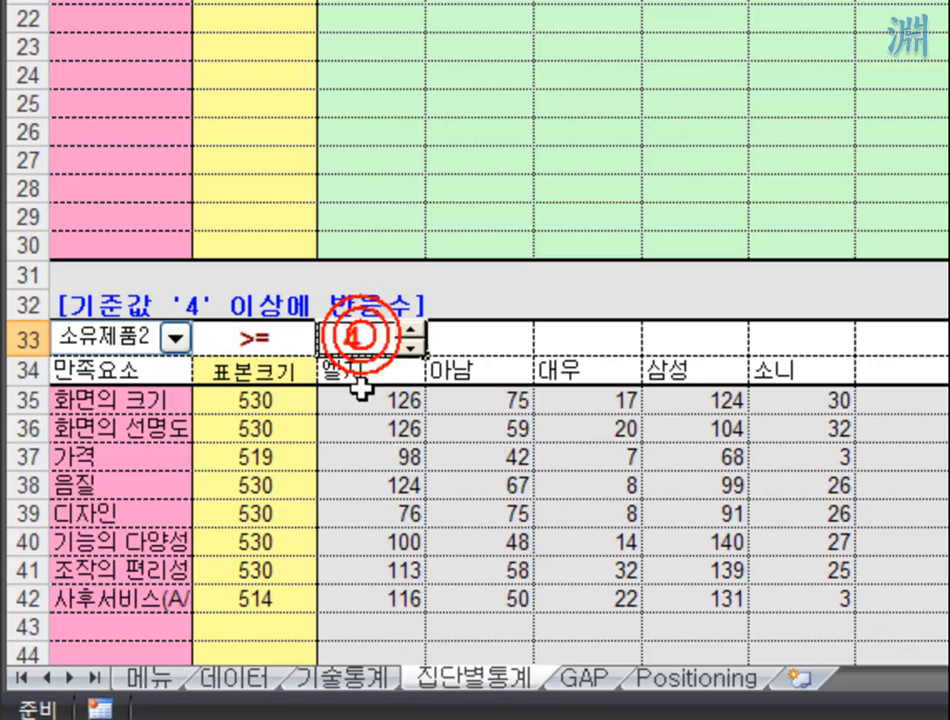
pyautogui.click(280, 348)
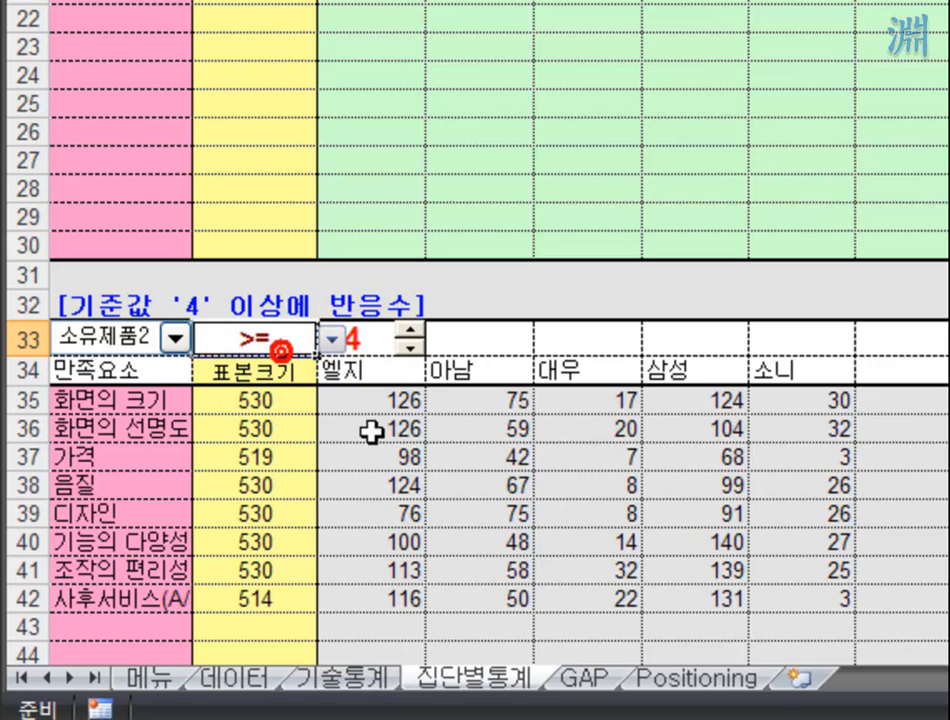
pyautogui.click(350, 401)
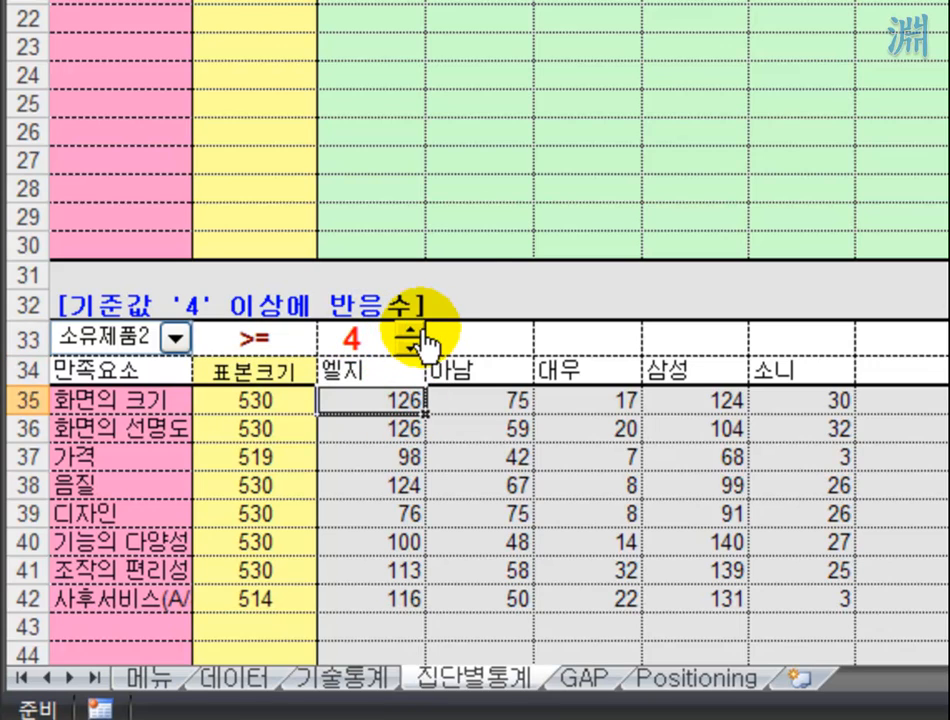
pyautogui.scroll(2, 498, 235)
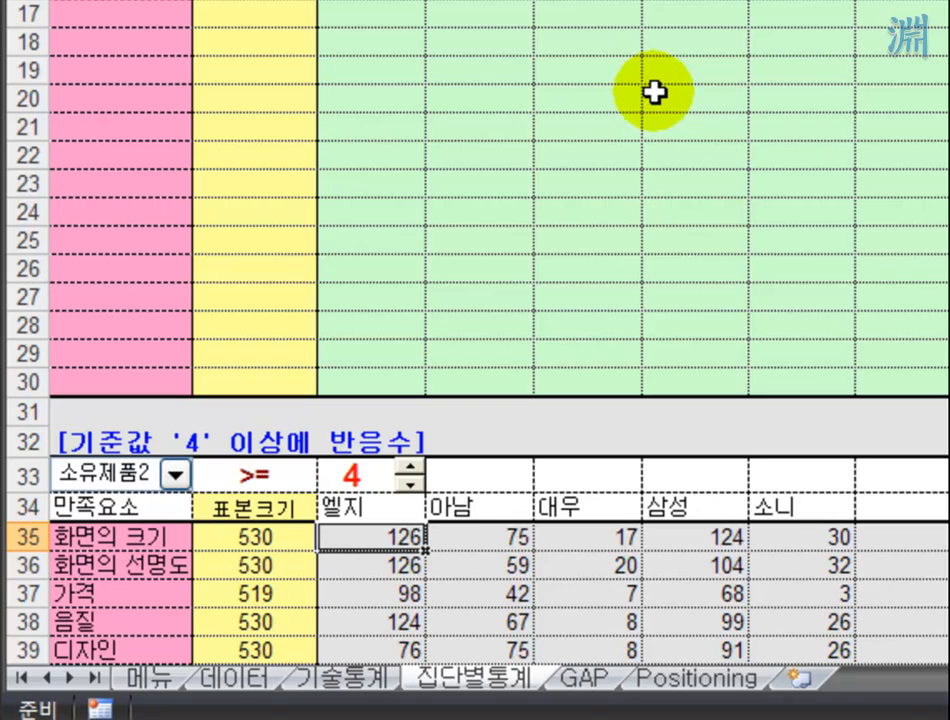
# Step: Go to the GAP sheet's line chart and set the emphasized series to 소니
pyautogui.click(596, 682)
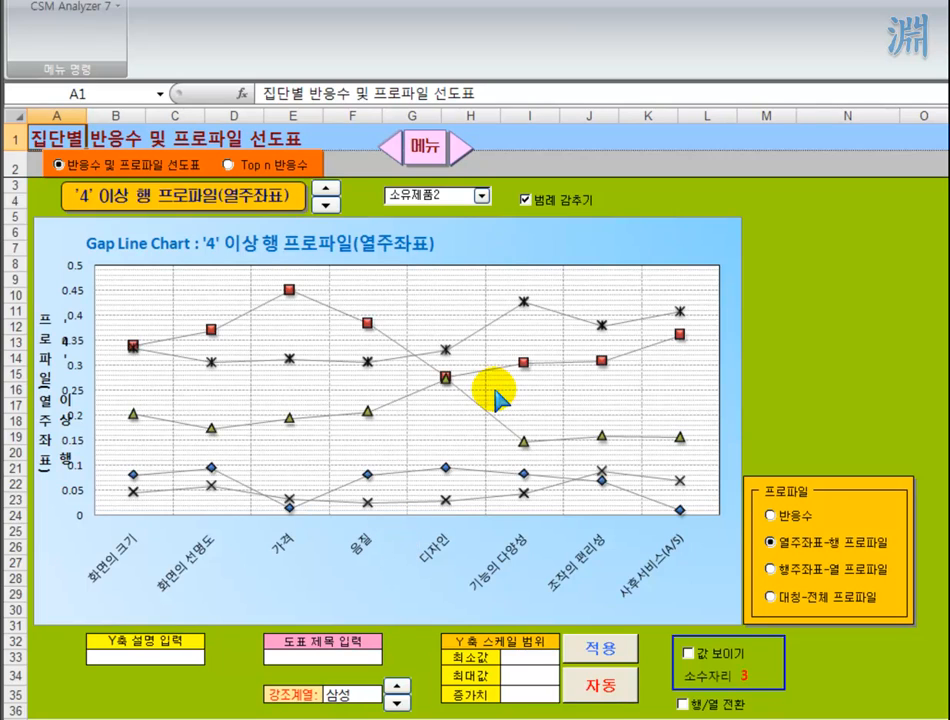
pyautogui.click(395, 689)
pyautogui.click(397, 690)
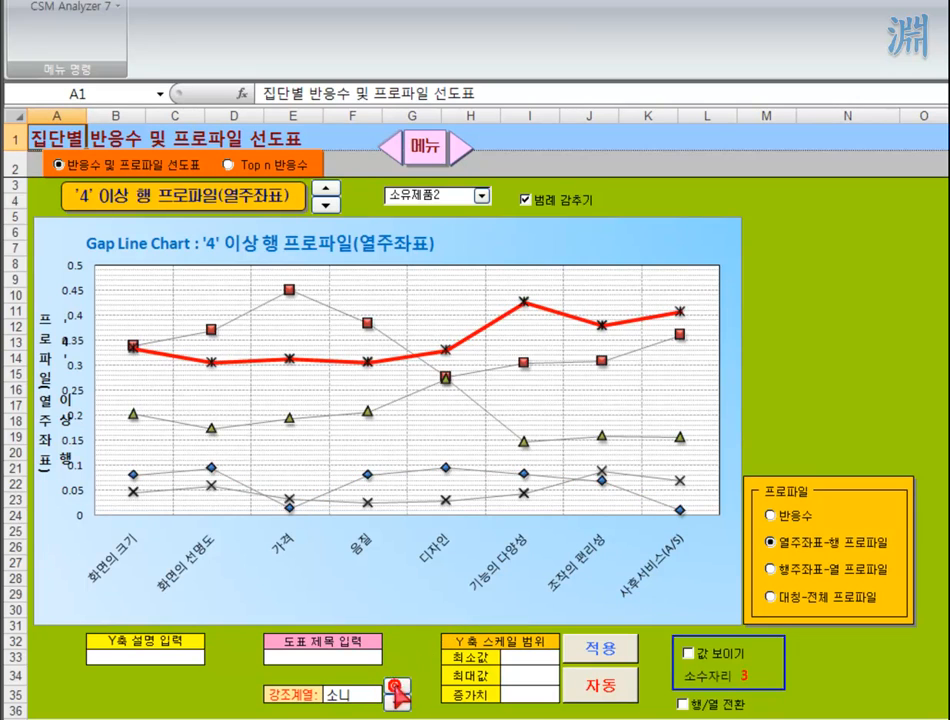
pyautogui.click(397, 690)
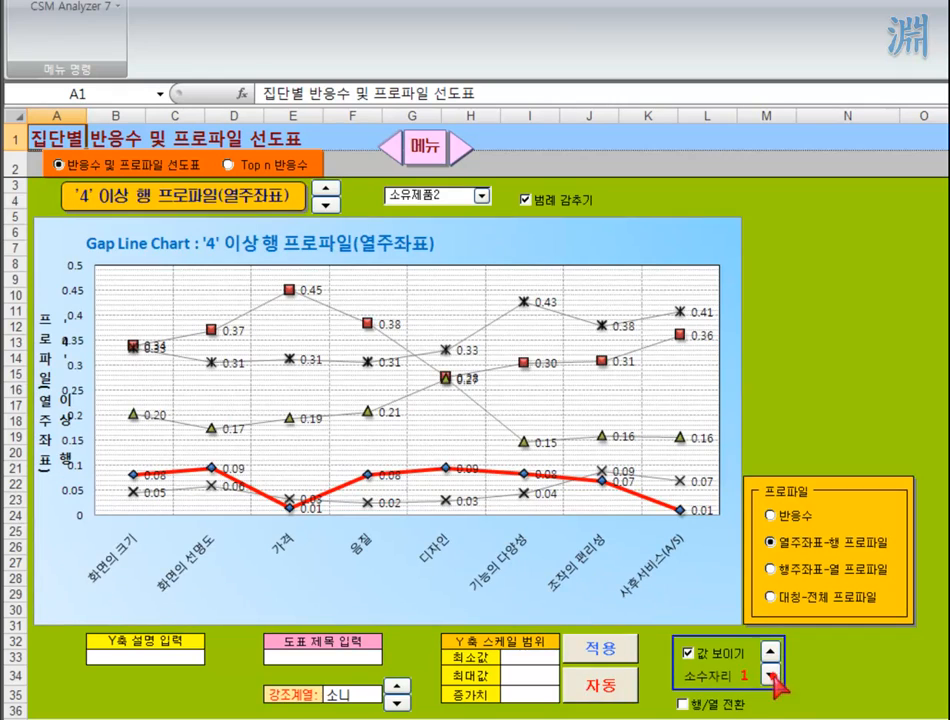
# Step: Show the chart's data values with 2 decimal places and set the emphasized series to 엘지
pyautogui.click(772, 677)
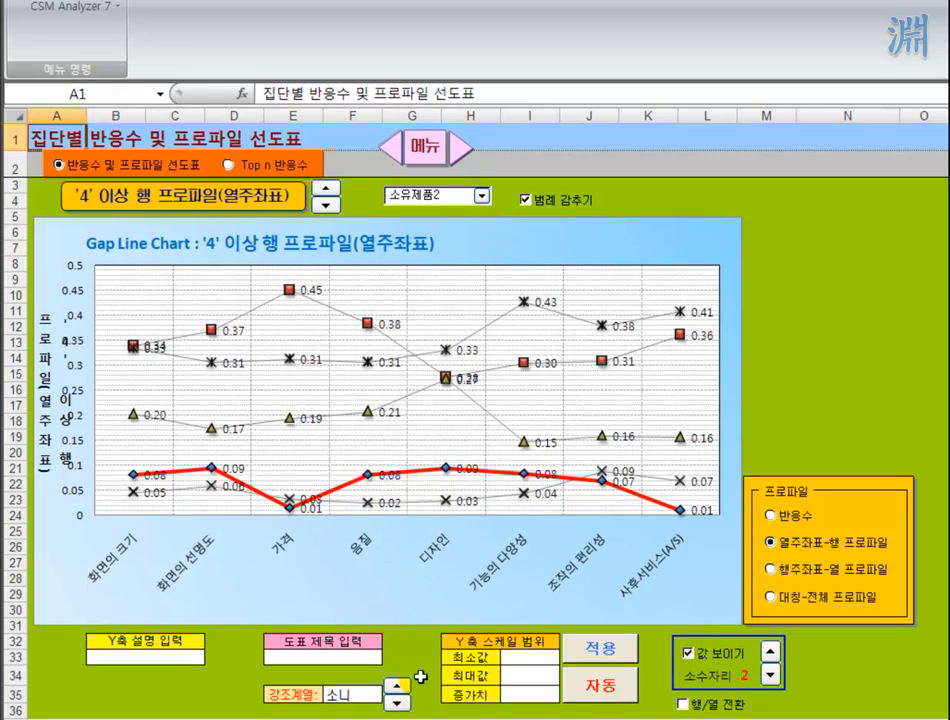
pyautogui.click(399, 702)
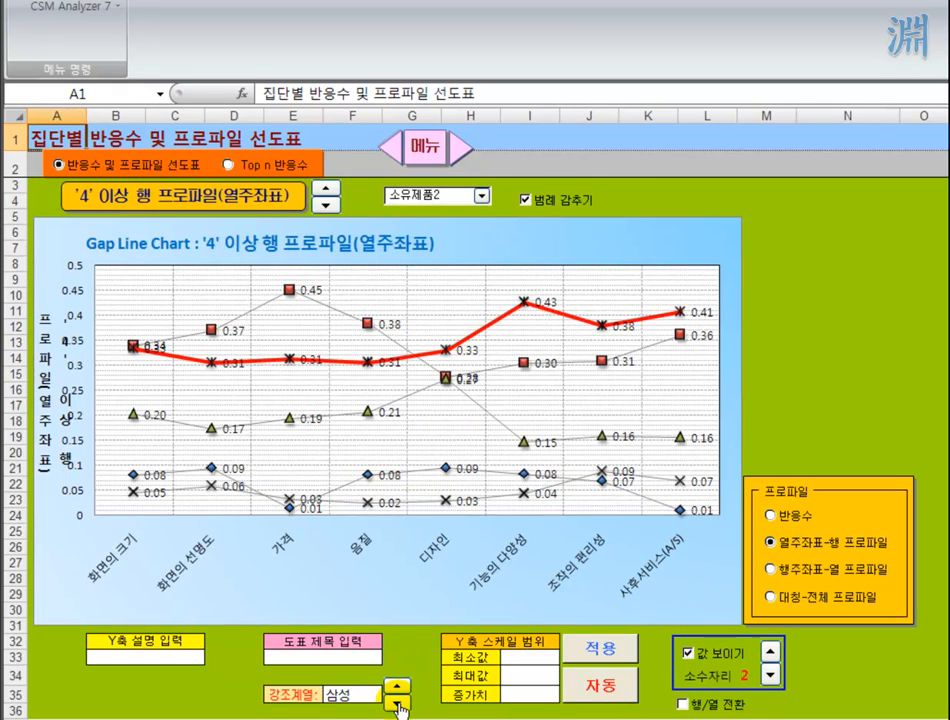
pyautogui.click(399, 704)
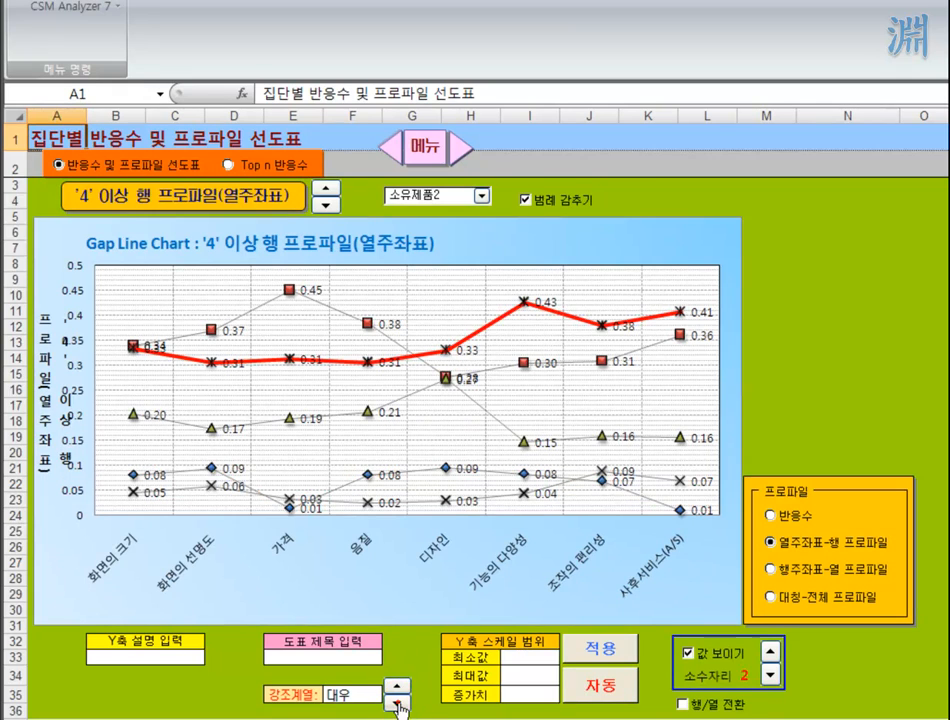
pyautogui.click(399, 704)
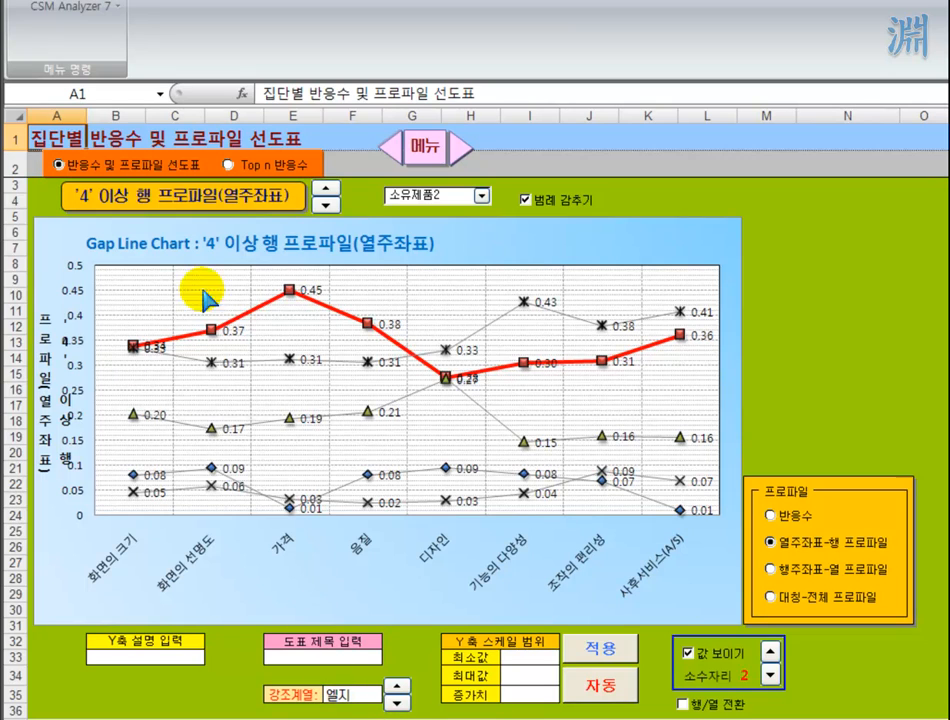
# Step: Compare the line chart under the 반응수, 행주좌표-열 and 대칭-전체 profiles, ending on the 열주좌표-행 profile
pyautogui.click(783, 516)
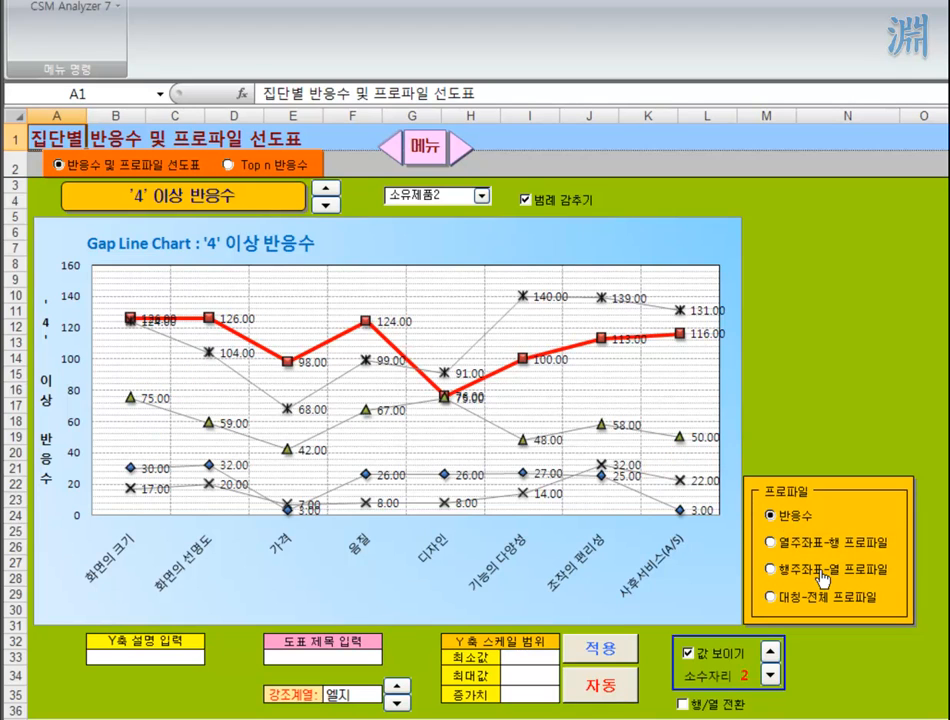
pyautogui.click(798, 550)
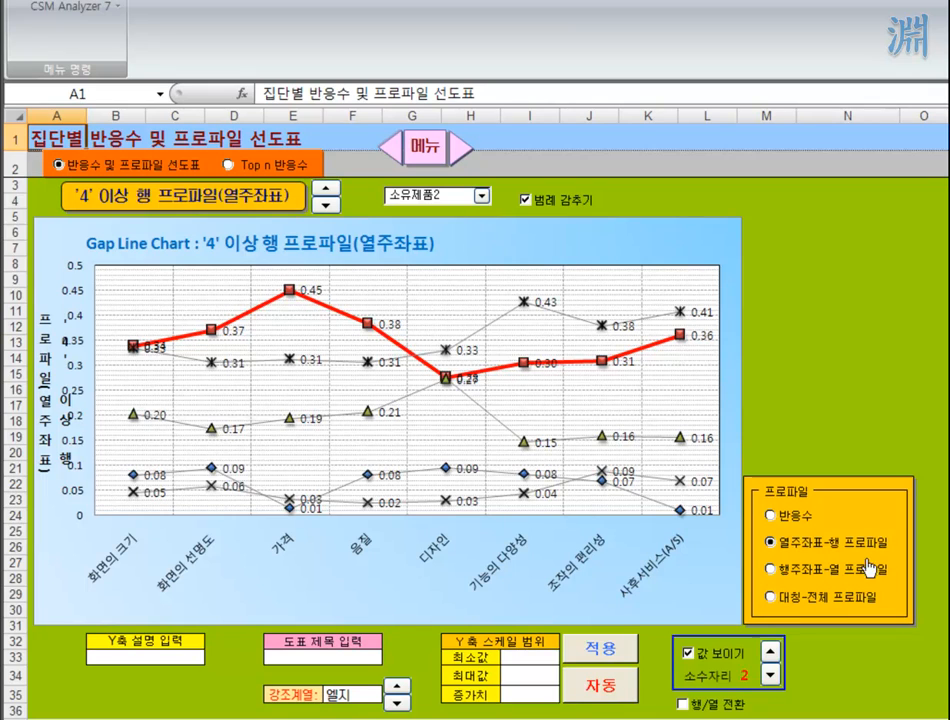
pyautogui.click(803, 582)
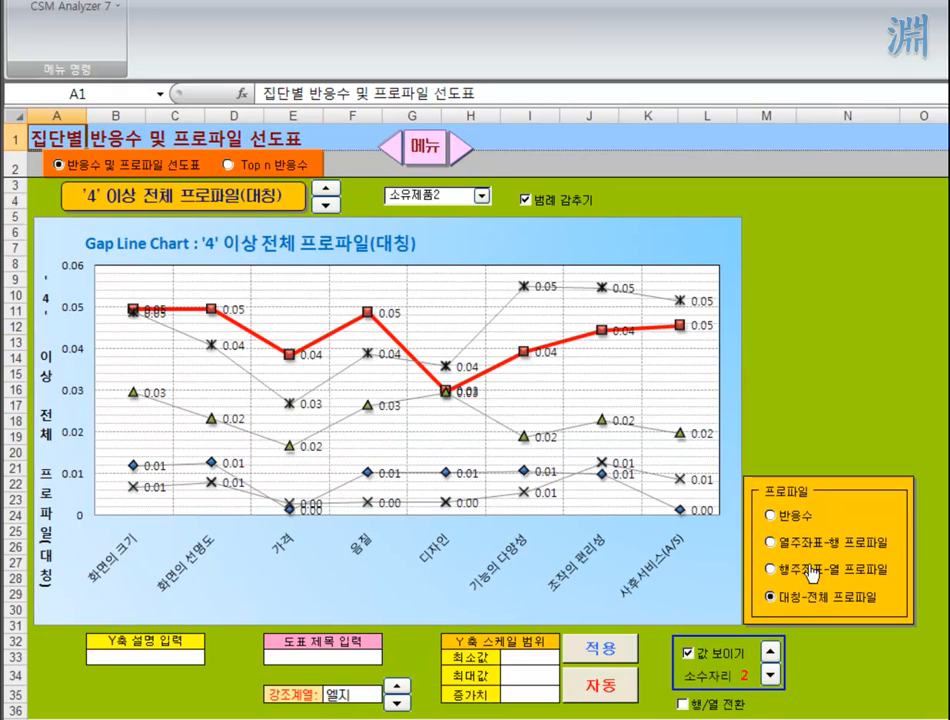
pyautogui.click(805, 578)
pyautogui.click(806, 595)
pyautogui.click(805, 543)
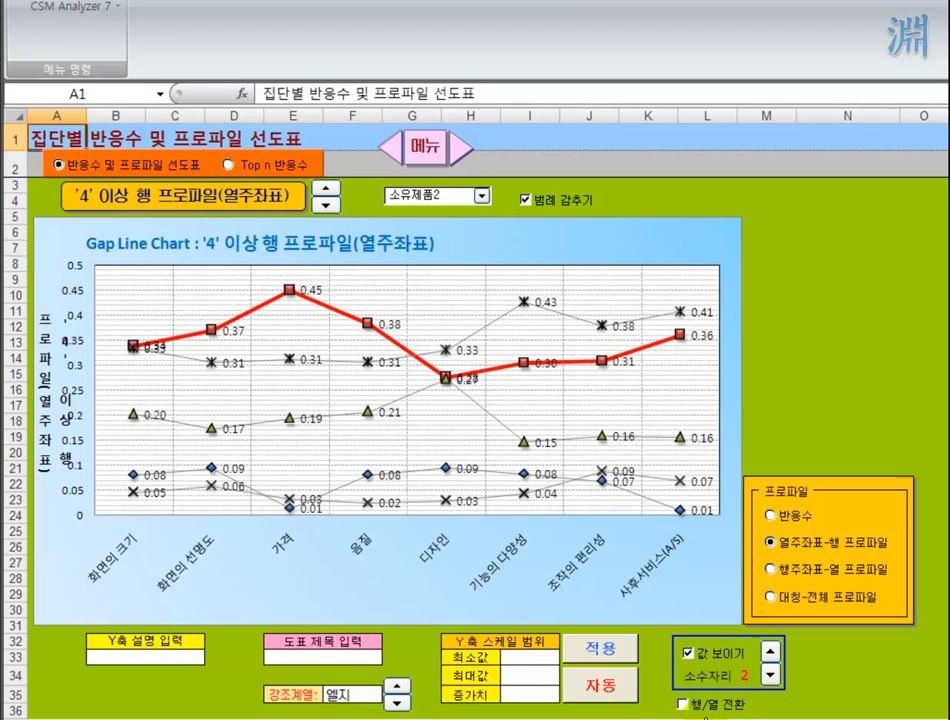
# Step: Swap the rows and columns of the line chart and show its legend
pyautogui.click(707, 706)
pyautogui.click(707, 707)
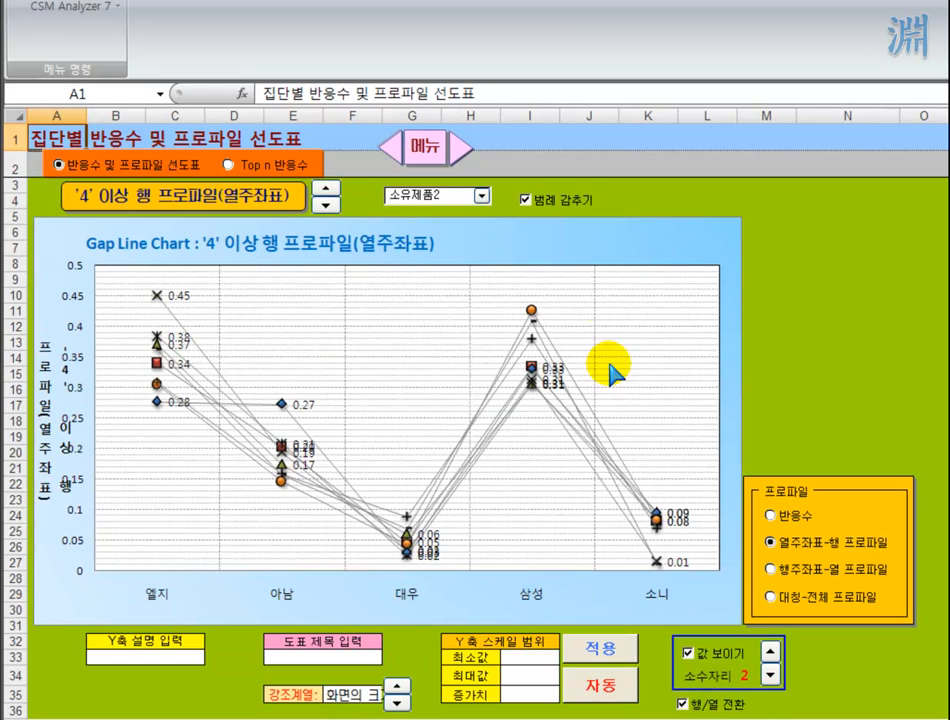
pyautogui.click(547, 208)
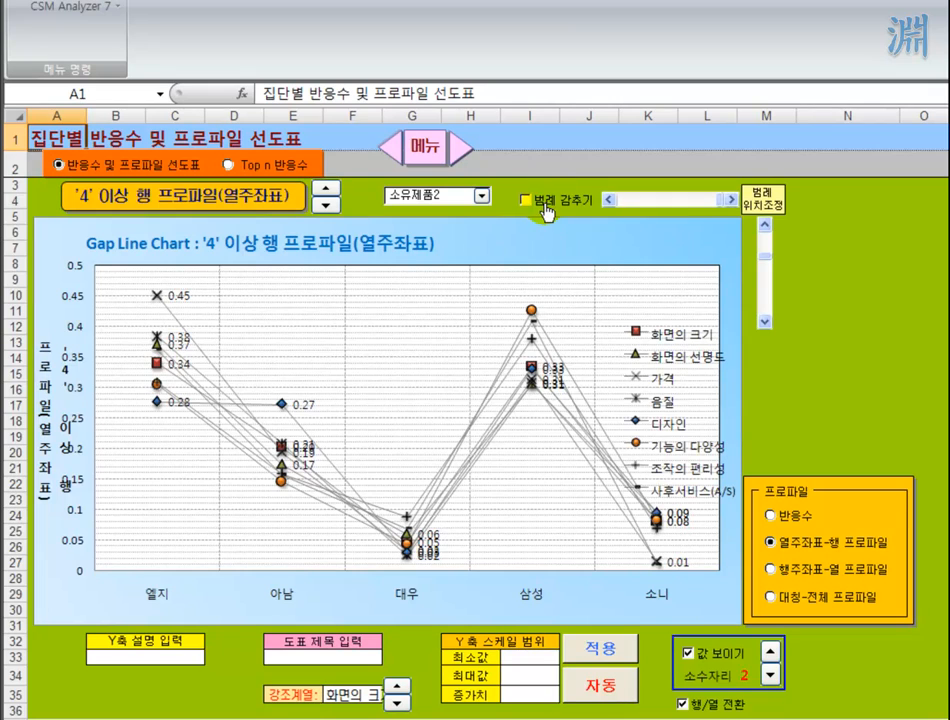
# Step: Move the chart legend up until its first entry sits level with the chart title
pyautogui.click(765, 226)
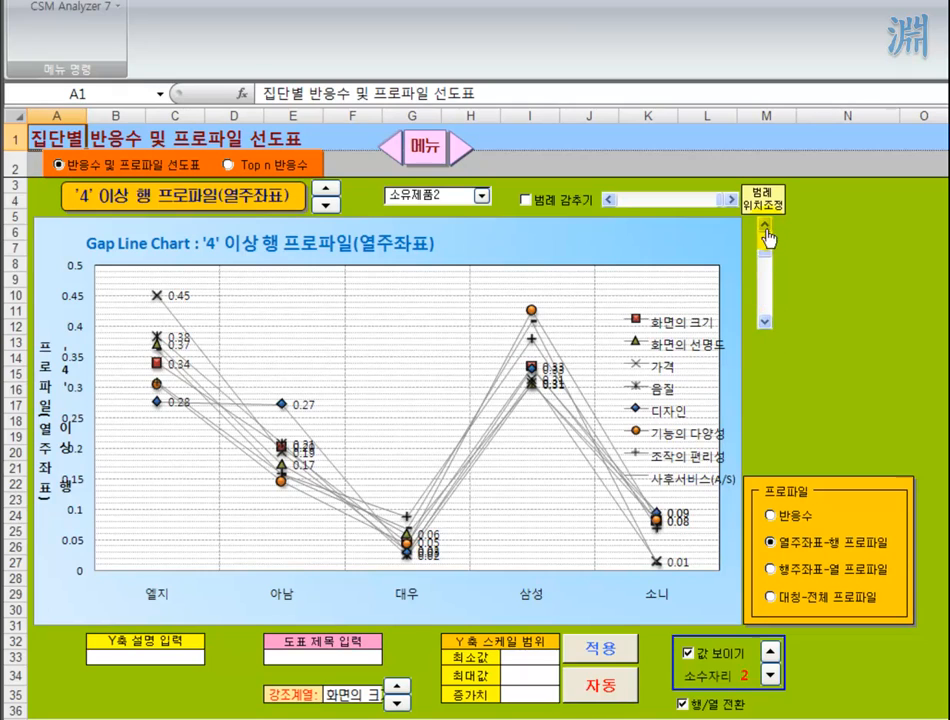
pyautogui.click(765, 230)
pyautogui.click(765, 230)
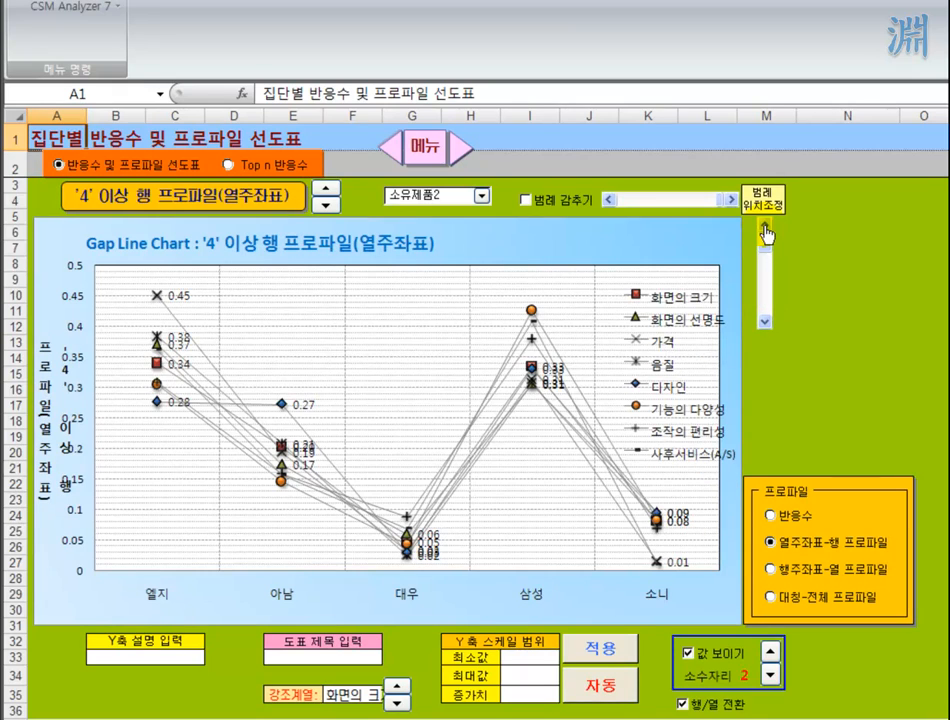
pyautogui.click(765, 230)
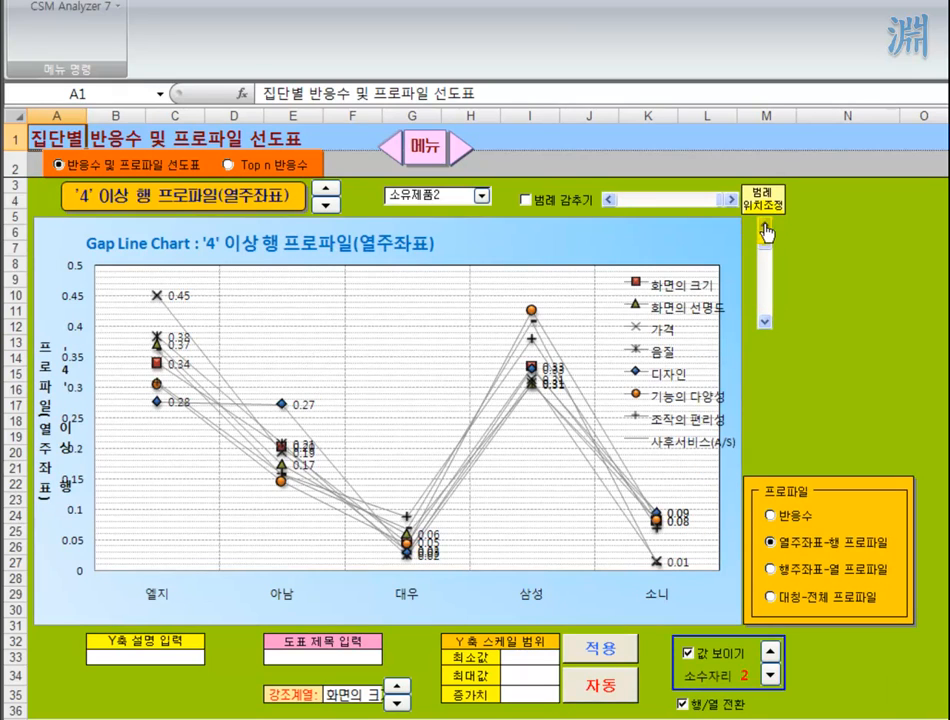
pyautogui.click(765, 229)
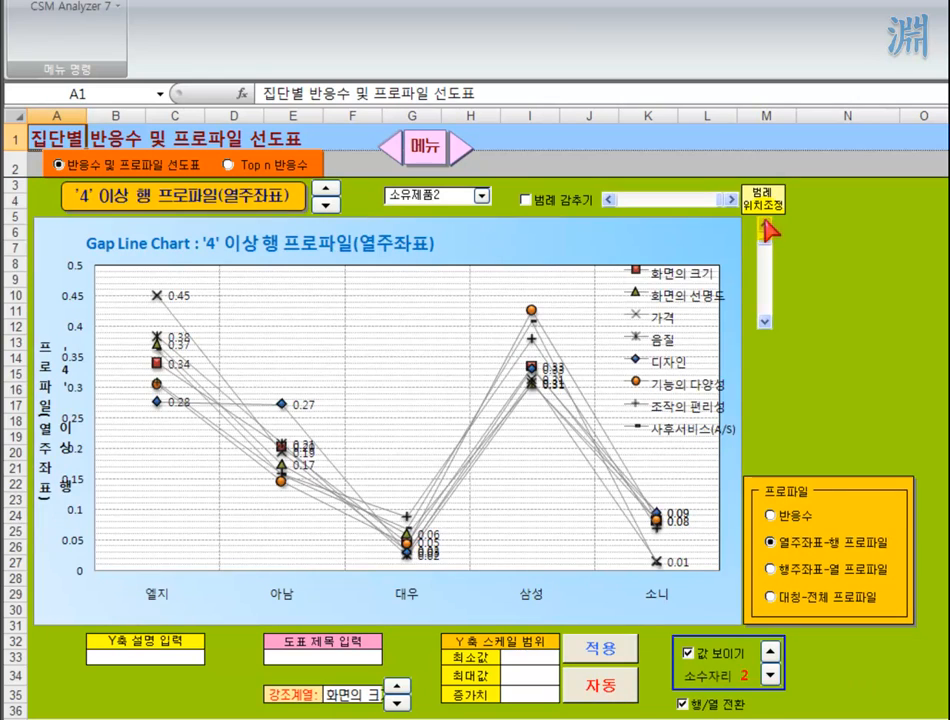
pyautogui.click(765, 230)
pyautogui.click(765, 229)
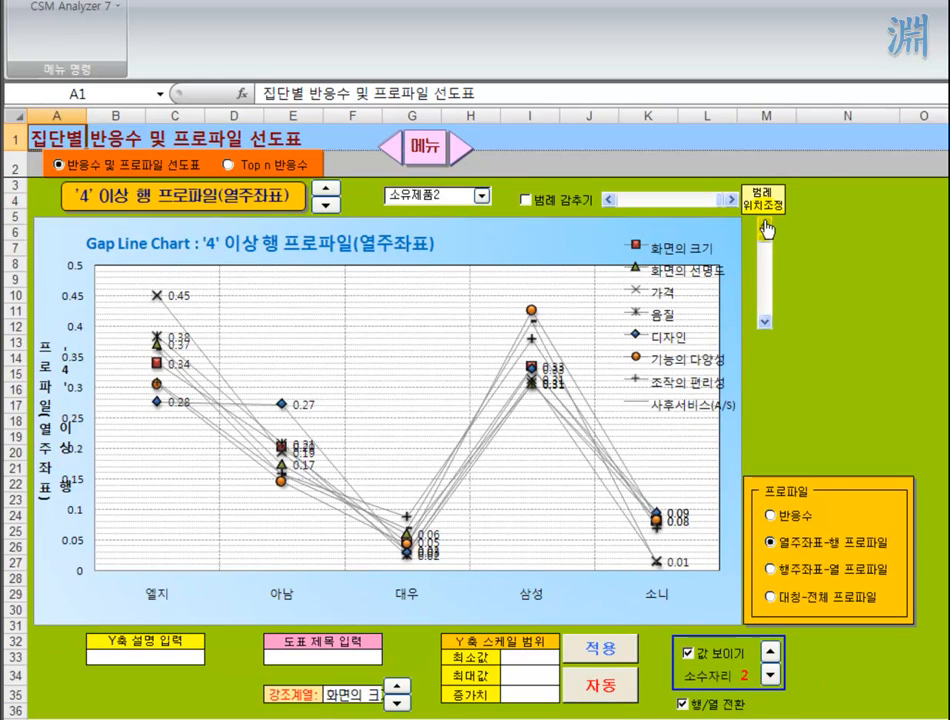
# Step: Switch the chart through the 반응수 and 열주좌표-행 profiles to the 대칭-전체 profile
pyautogui.click(798, 522)
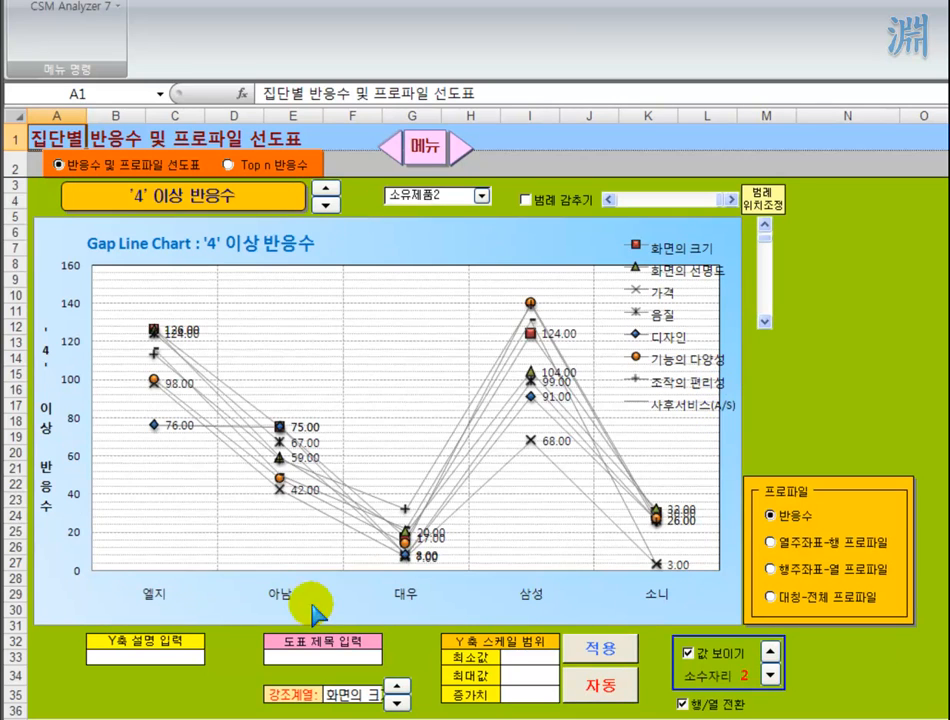
pyautogui.click(818, 546)
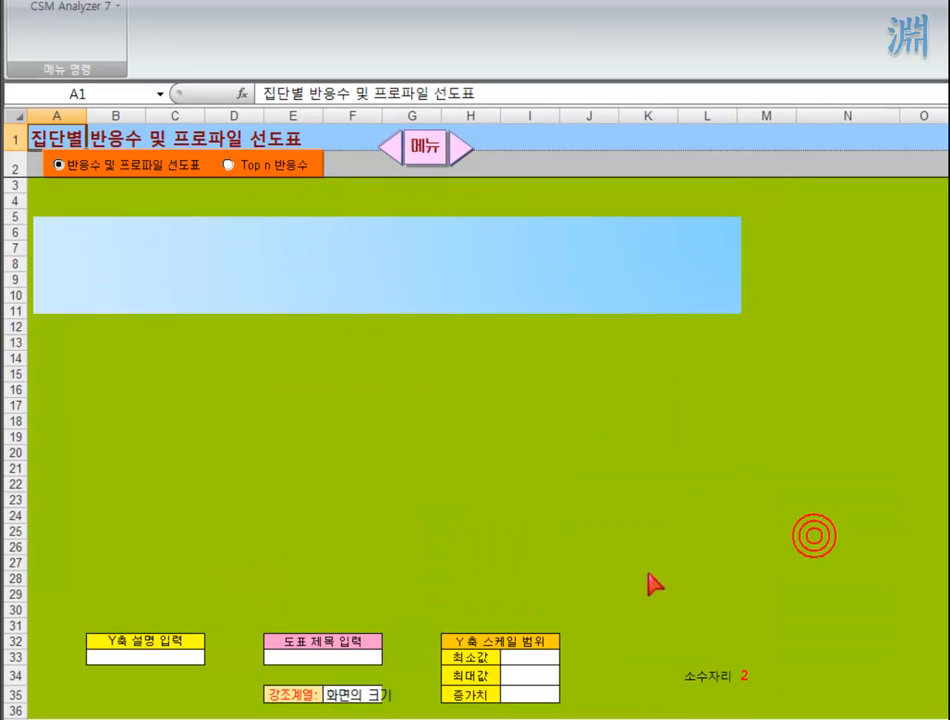
pyautogui.click(790, 594)
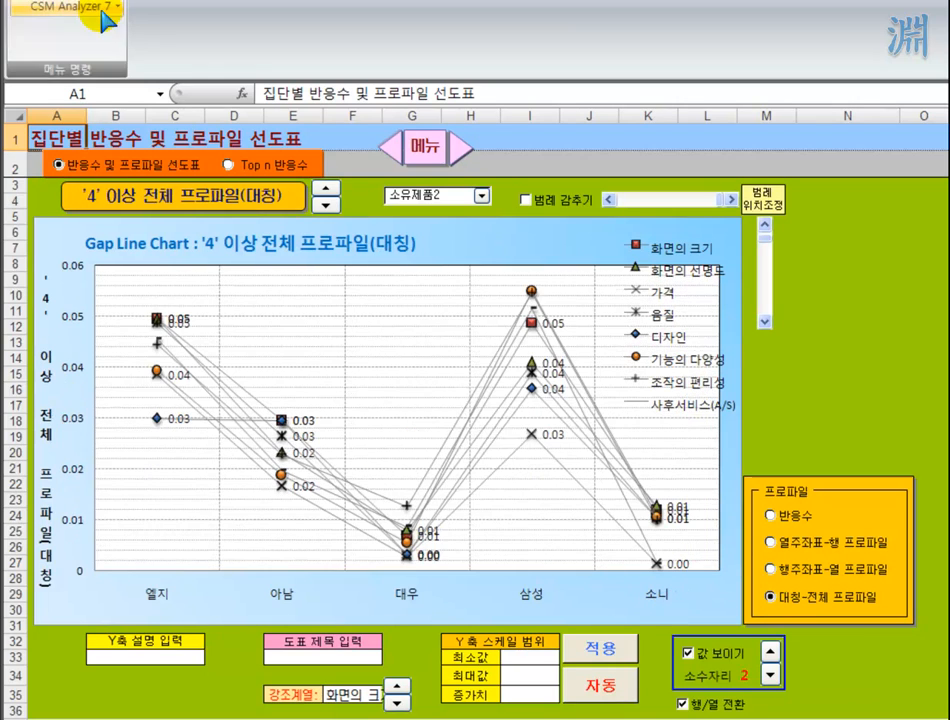
# Step: Copy the 대칭-전체 profile chart to the clipboard with the 도표복사하기 command and deselect the chart
pyautogui.click(88, 10)
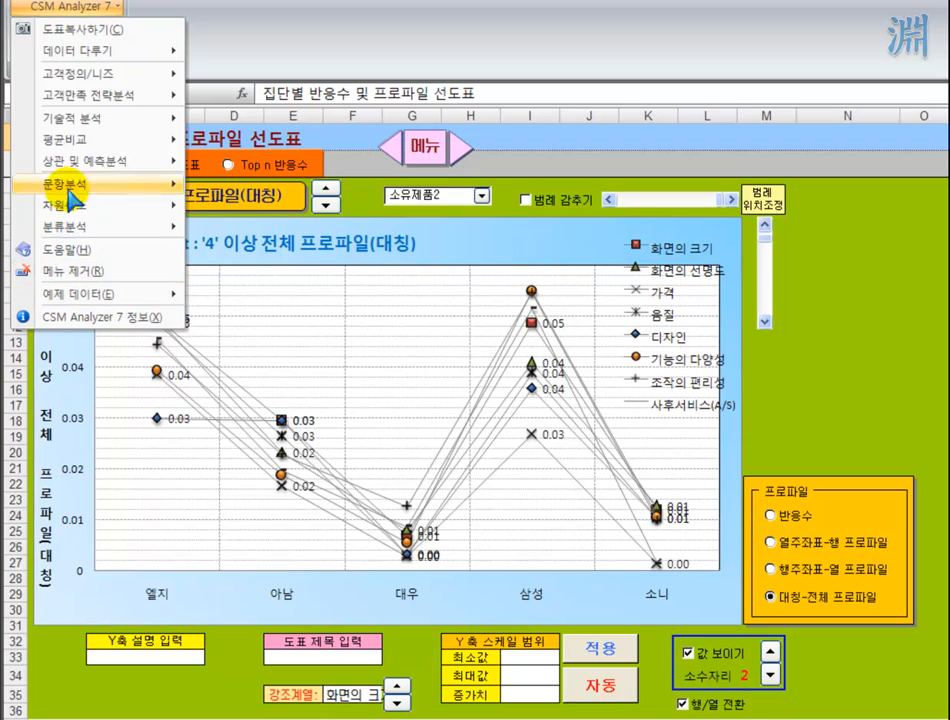
pyautogui.click(100, 29)
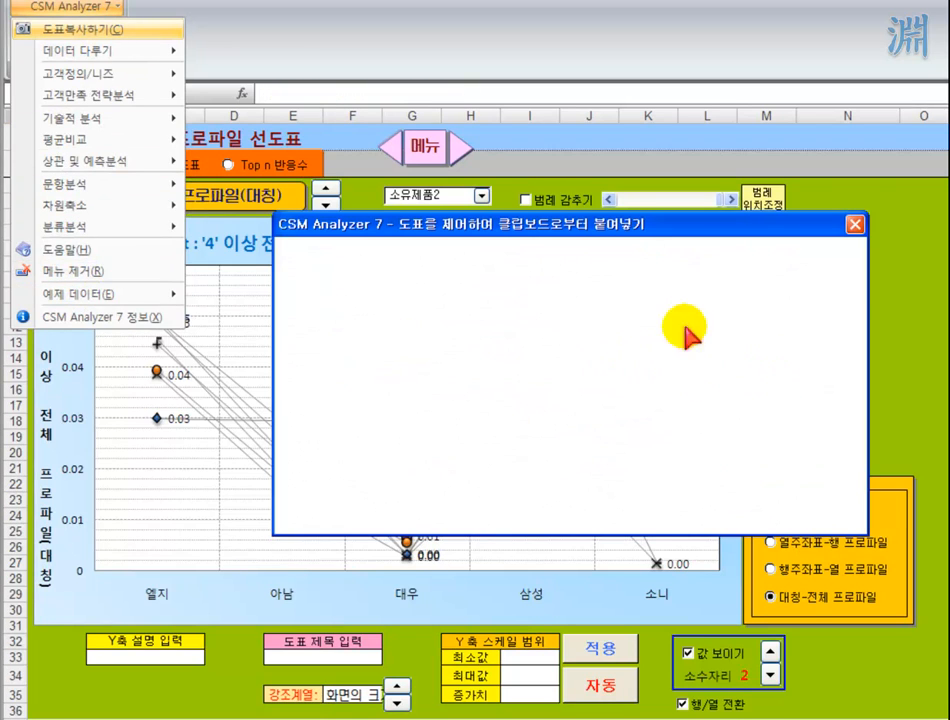
pyautogui.click(850, 506)
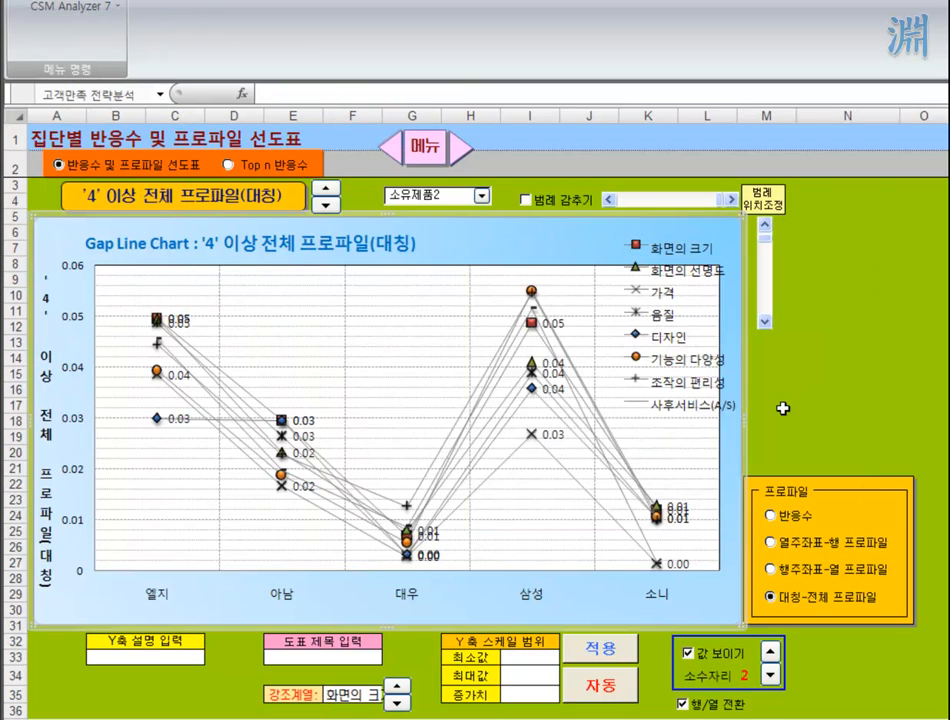
pyautogui.click(816, 425)
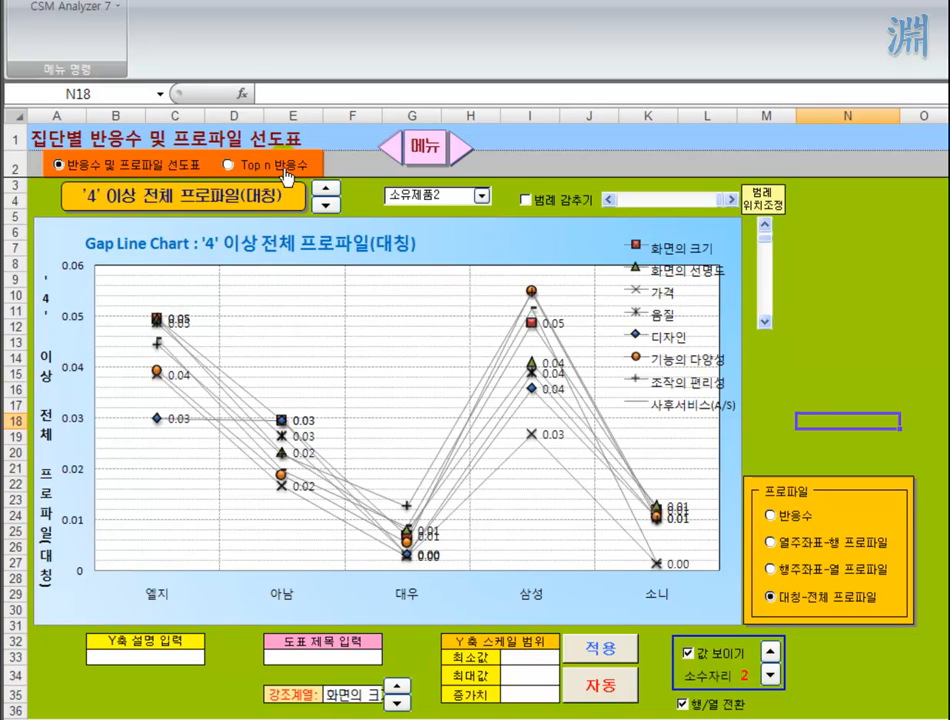
# Step: Switch the chart to Top n 반응수, try a threshold of 3 and restore the threshold of 4
pyautogui.click(229, 165)
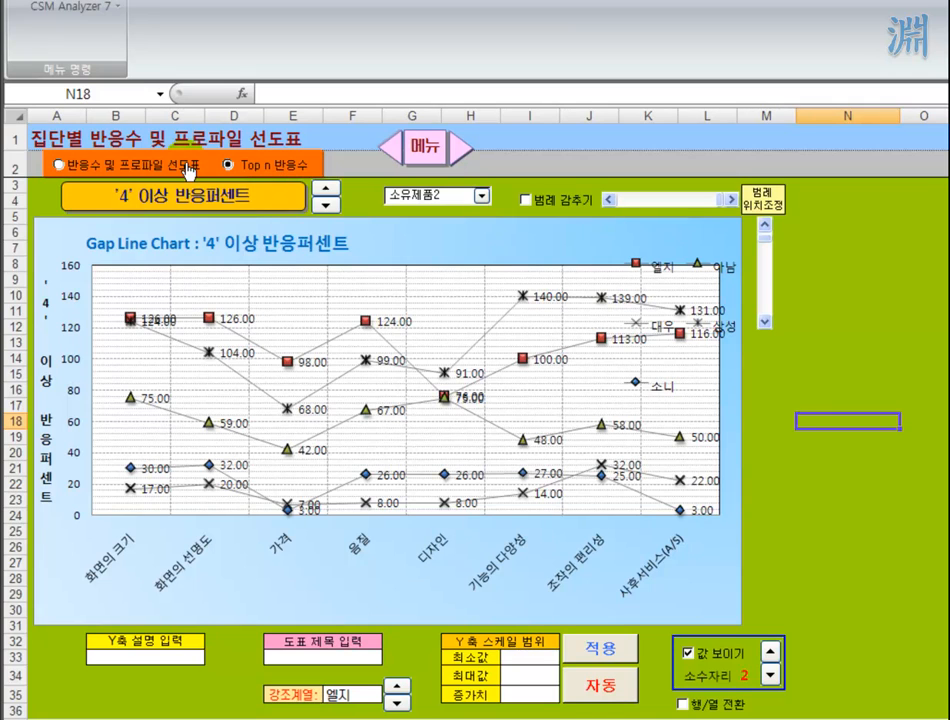
pyautogui.click(326, 207)
pyautogui.click(327, 190)
pyautogui.click(326, 206)
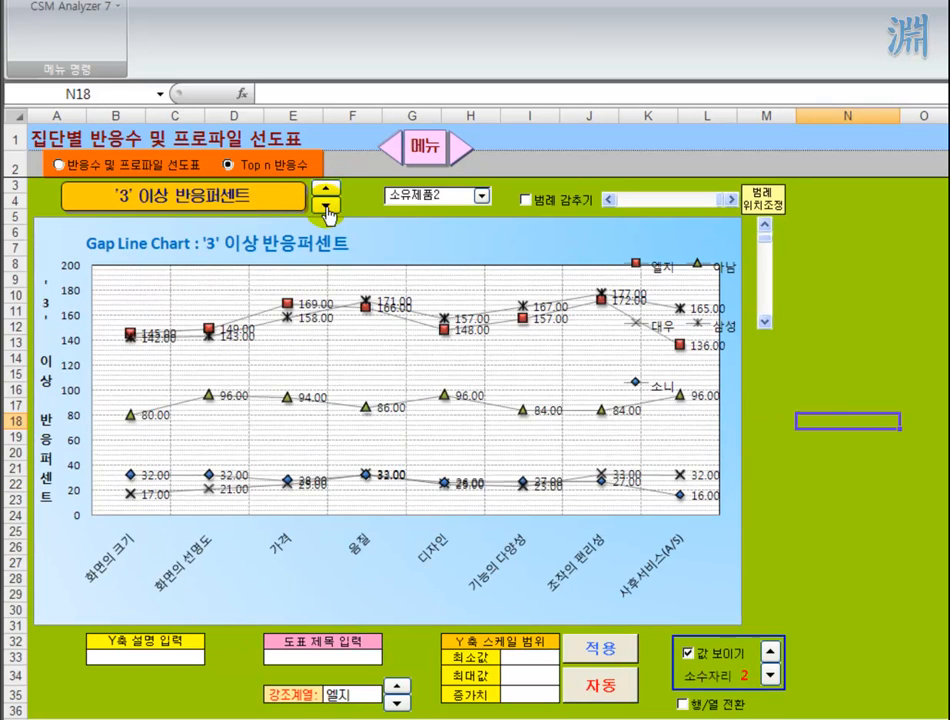
pyautogui.click(327, 206)
pyautogui.click(329, 192)
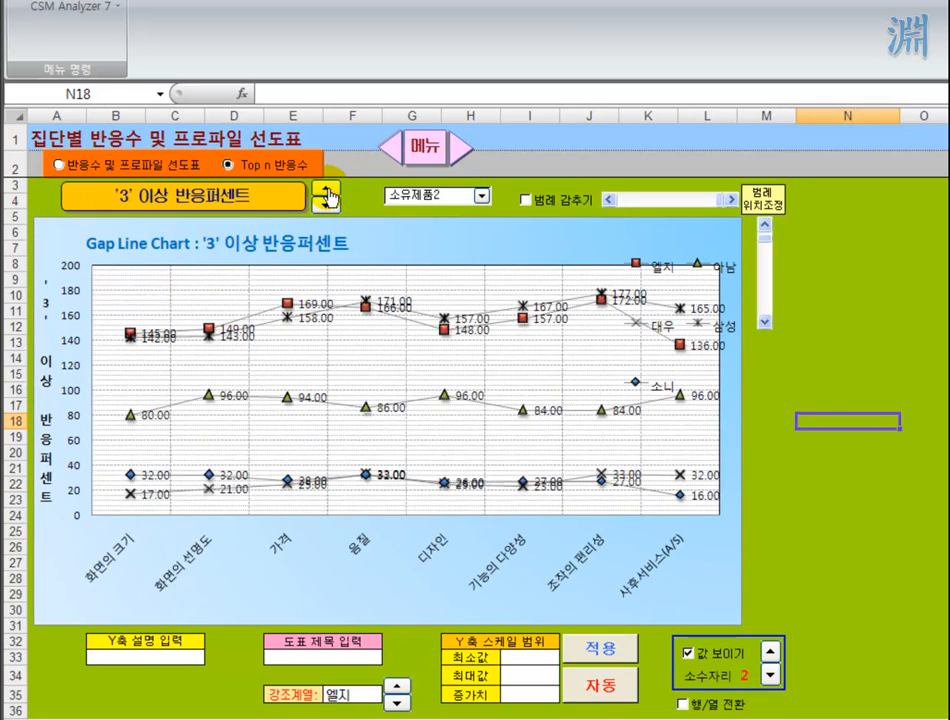
pyautogui.click(329, 192)
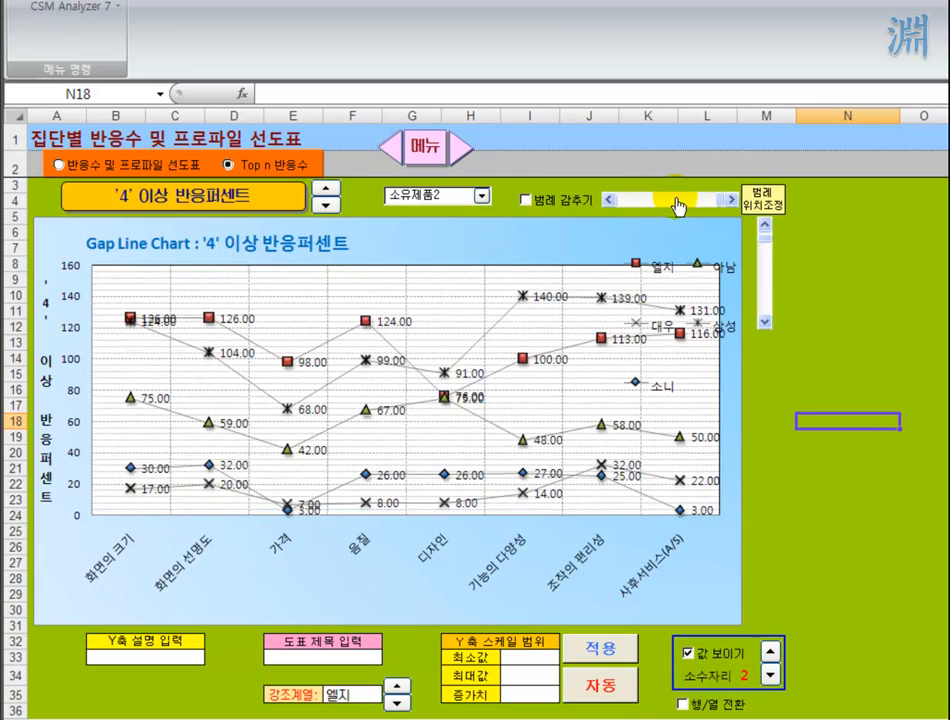
# Step: Hide the legend of the Top n chart and show it again to refresh its layout
pyautogui.click(553, 199)
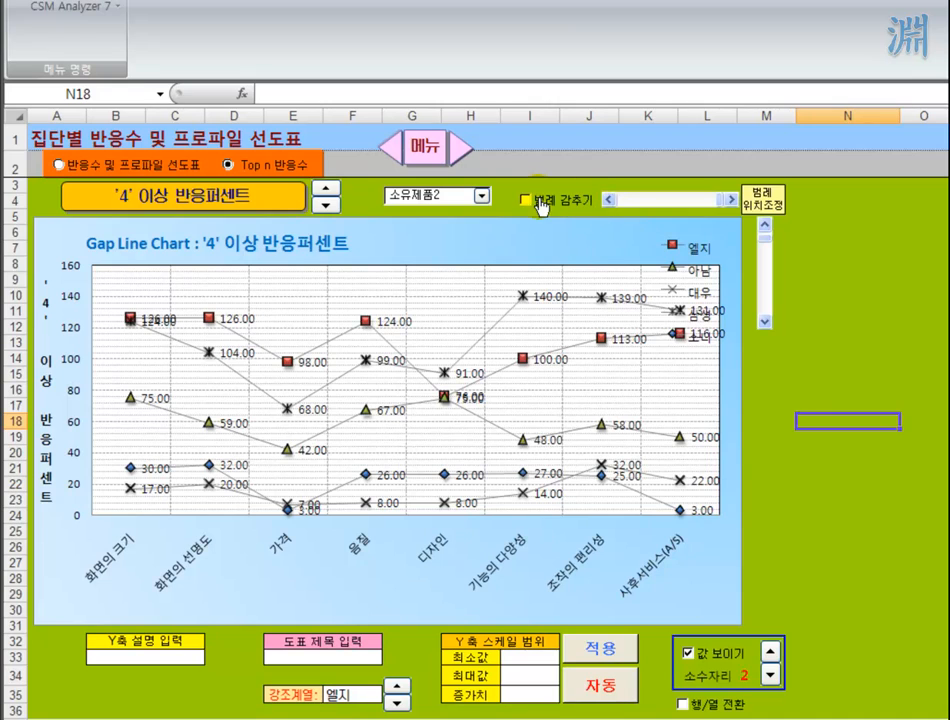
pyautogui.click(537, 196)
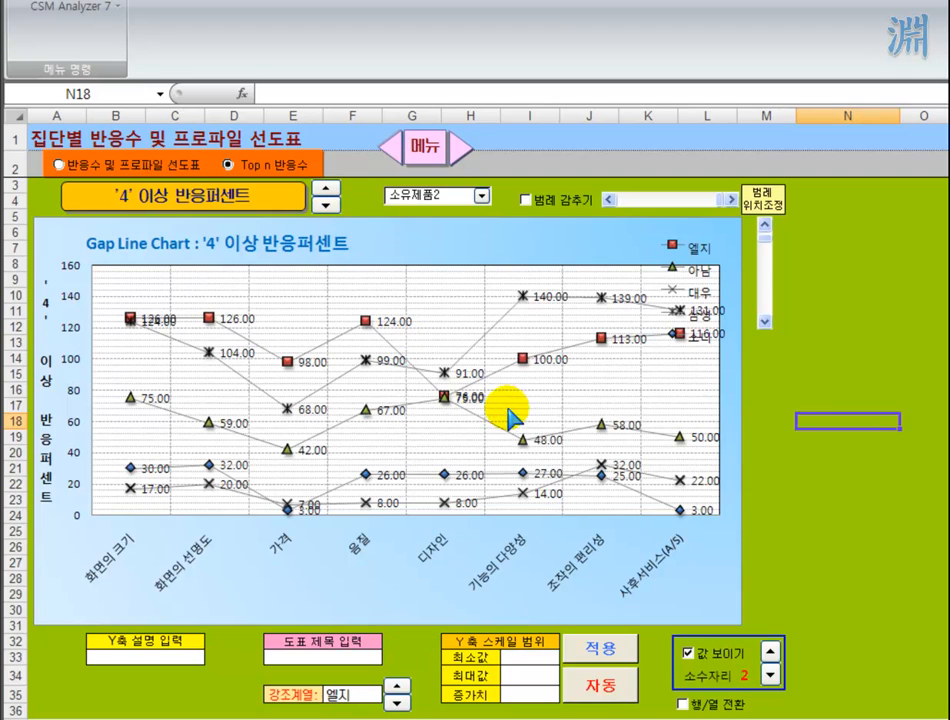
# Step: Switch the GAP chart from Top n 반응수 to 반응수 및 프로파일 선도표 and set its group variable to 고객집단
pyautogui.click(82, 168)
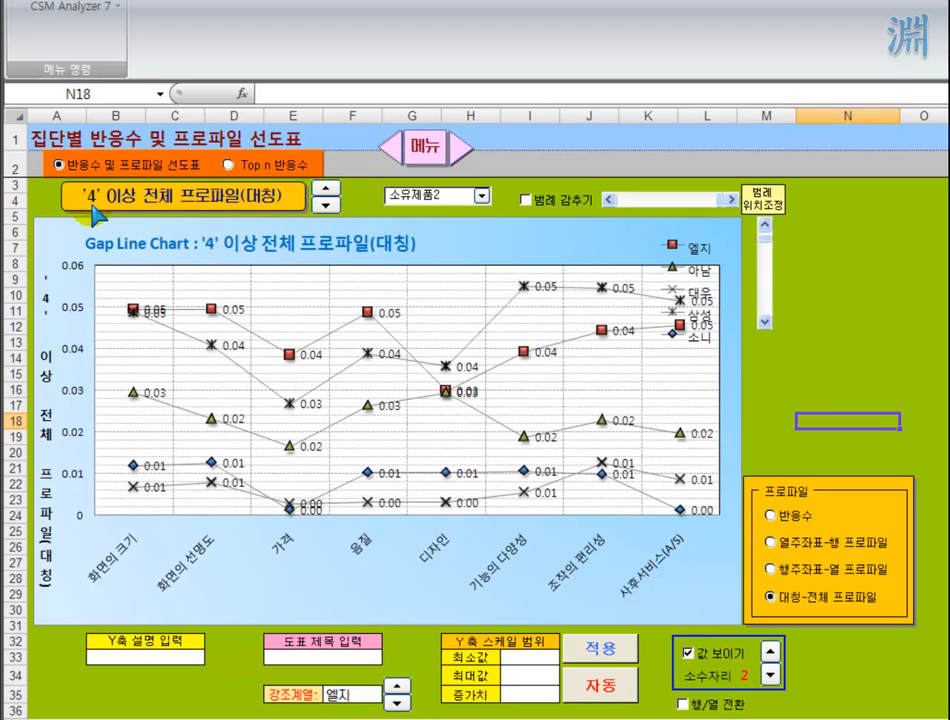
pyautogui.click(273, 170)
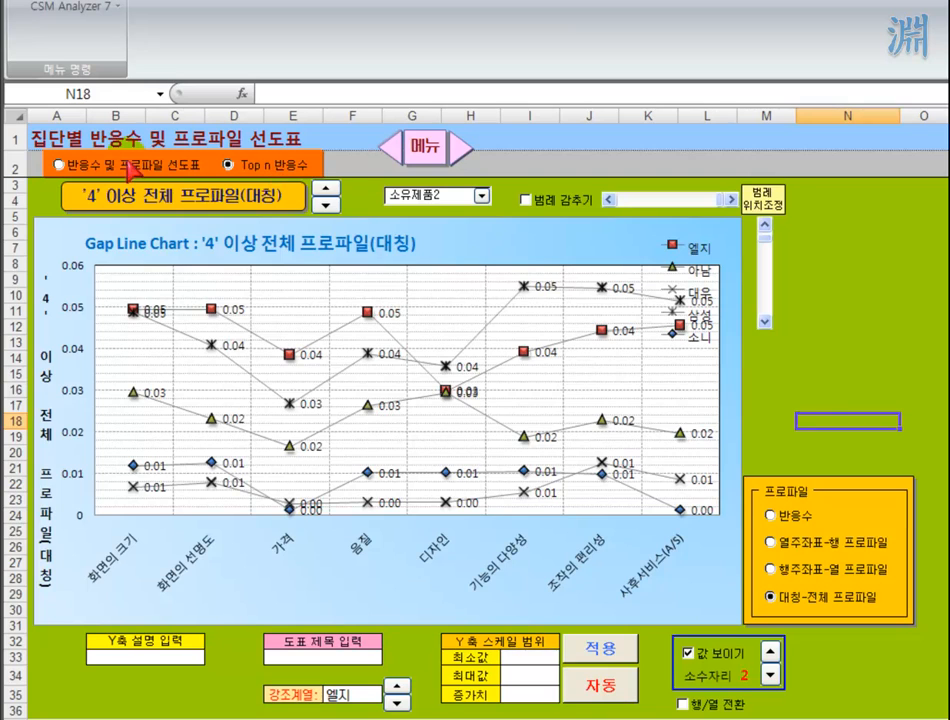
pyautogui.click(107, 167)
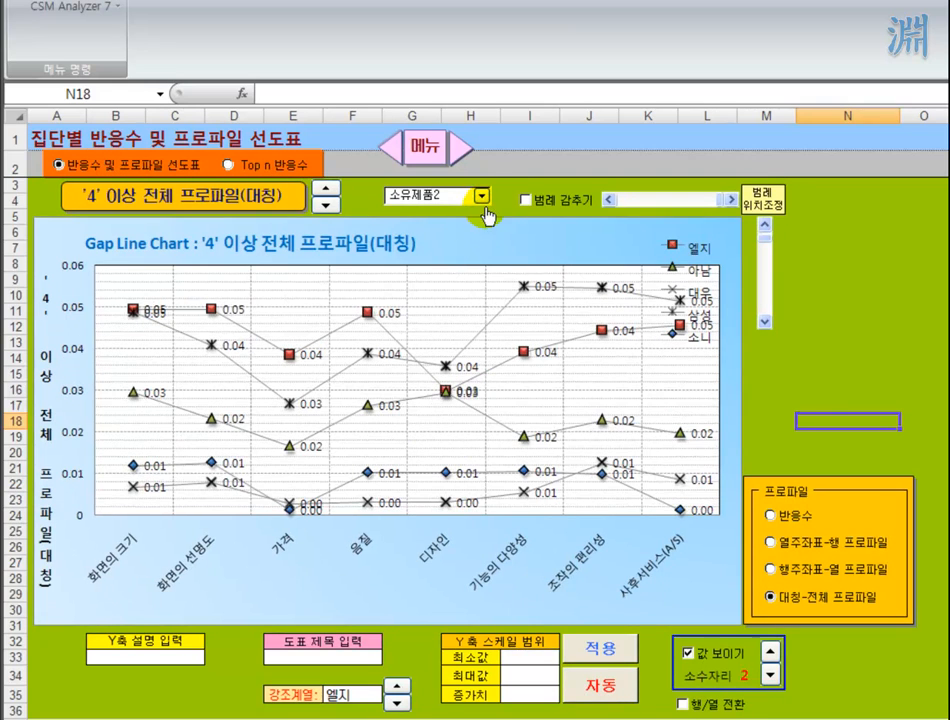
pyautogui.click(481, 196)
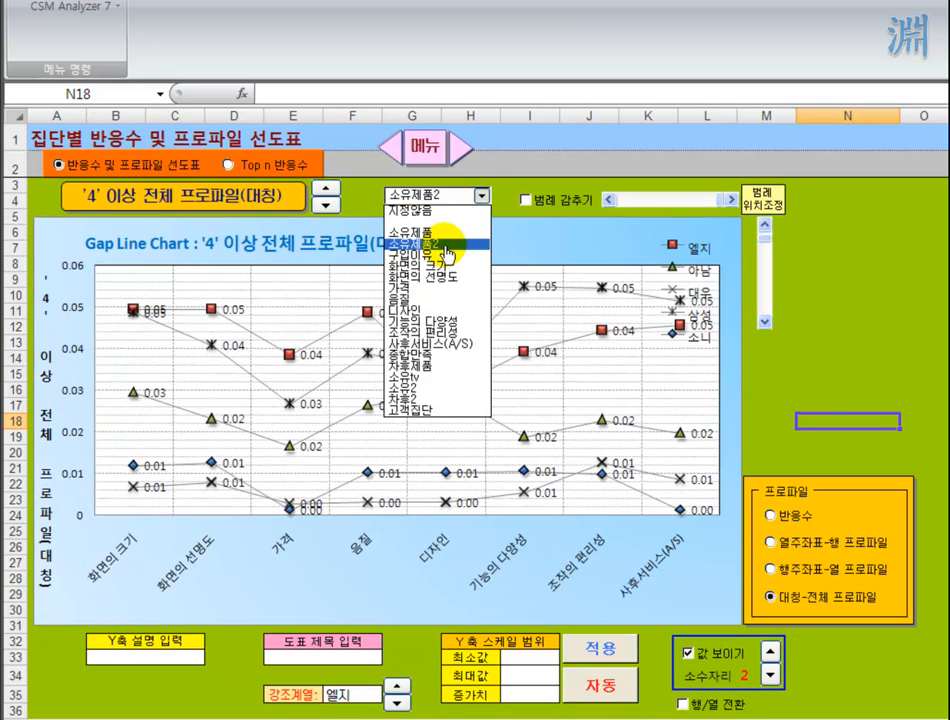
pyautogui.click(431, 410)
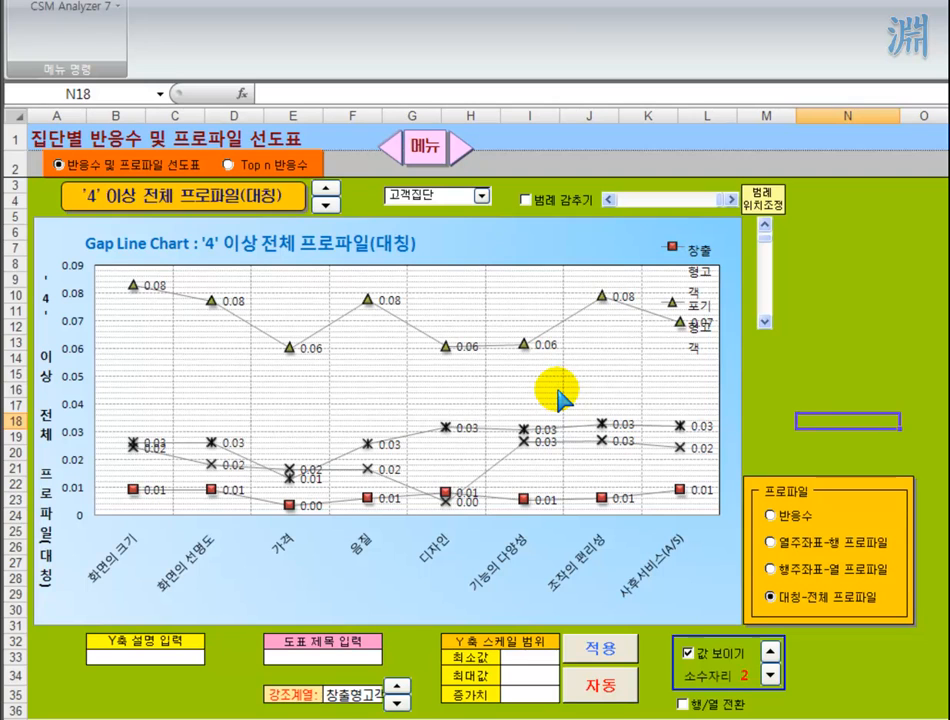
# Step: Set the group variable of the categorical positioning map on the Positioning sheet to 소유제품2
pyautogui.hotkey('ctrl', 'pageup')
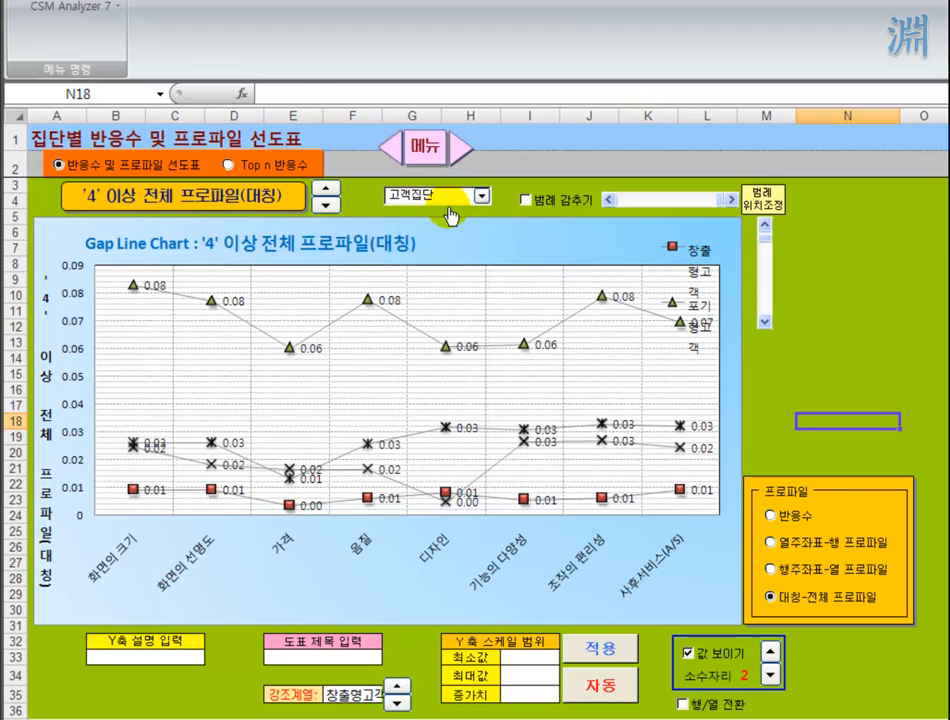
pyautogui.click(456, 196)
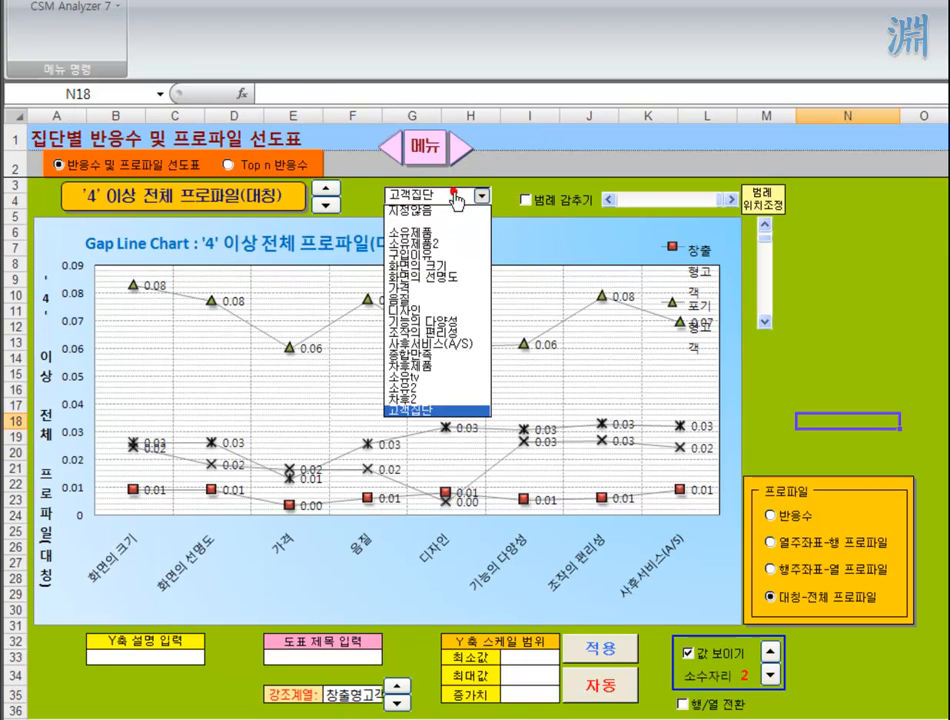
pyautogui.press('Escape')
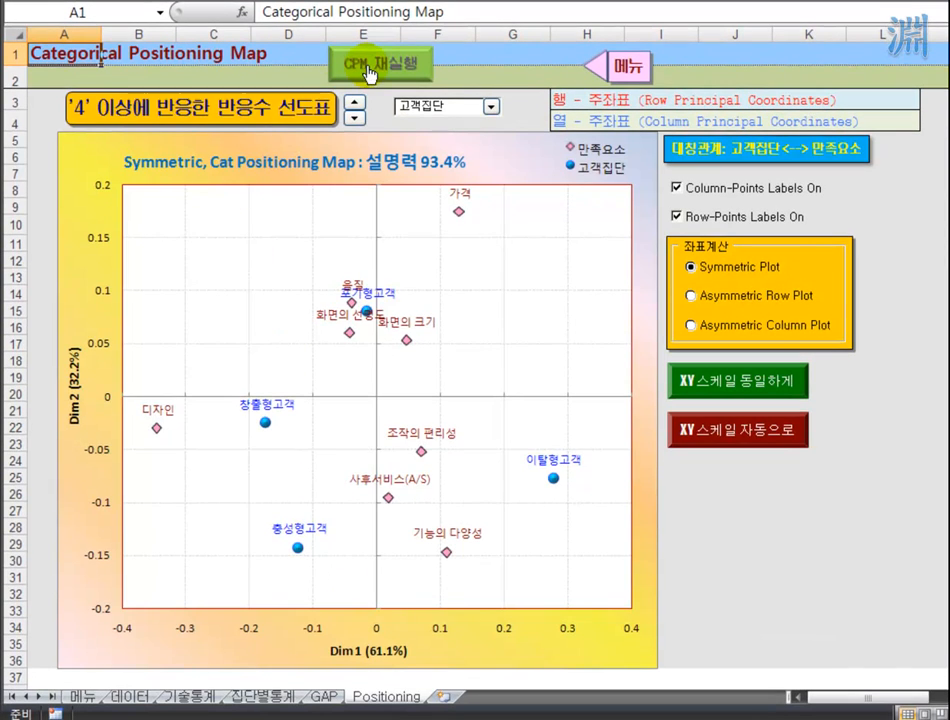
pyautogui.click(491, 106)
pyautogui.click(450, 188)
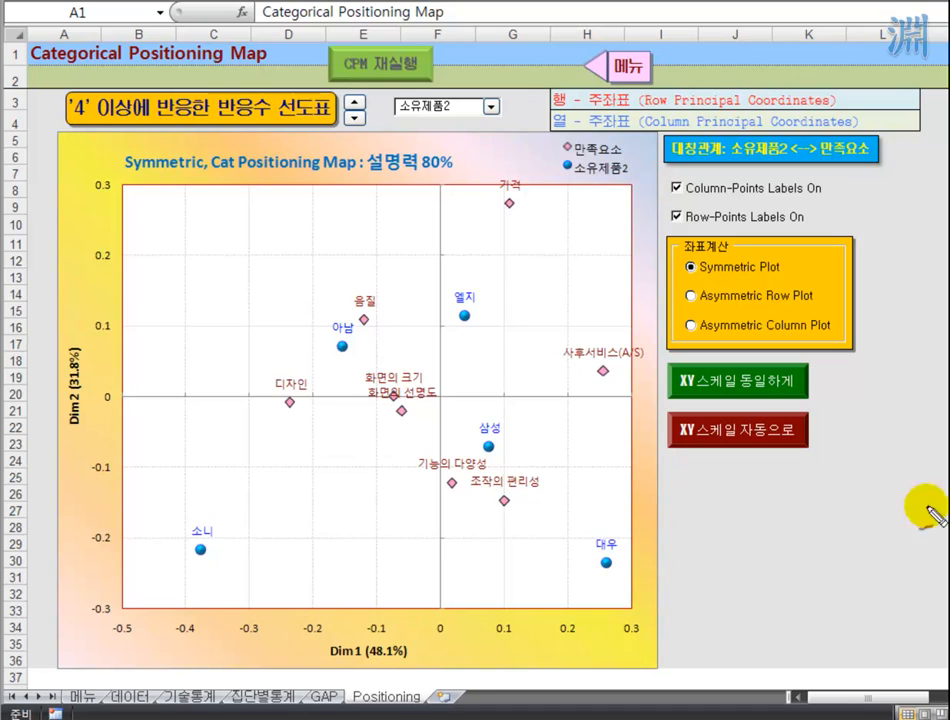
# Step: Annotate 대우 with red lines to 기능의 다양성, 조작의 편리성 and 사후서비스(A/S), circle the Symmetric Plot option, and clear the pen marks
pyautogui.moveTo(593, 540)
pyautogui.mouseDown()
pyautogui.moveTo(630, 557)
pyautogui.moveTo(586, 558)
pyautogui.moveTo(508, 519)
pyautogui.moveTo(539, 509)
pyautogui.moveTo(538, 527)
pyautogui.moveTo(556, 527)
pyautogui.moveTo(544, 513)
pyautogui.mouseUp()
pyautogui.moveTo(602, 556); pyautogui.dragTo(450, 488)
pyautogui.moveTo(603, 557)
pyautogui.mouseDown()
pyautogui.moveTo(609, 377)
pyautogui.moveTo(600, 377)
pyautogui.mouseUp()
pyautogui.moveTo(525, 530)
pyautogui.mouseDown()
pyautogui.moveTo(476, 526)
pyautogui.moveTo(527, 543)
pyautogui.moveTo(541, 520)
pyautogui.mouseUp()
pyautogui.moveTo(583, 435)
pyautogui.mouseDown()
pyautogui.moveTo(598, 456)
pyautogui.moveTo(600, 487)
pyautogui.mouseUp()
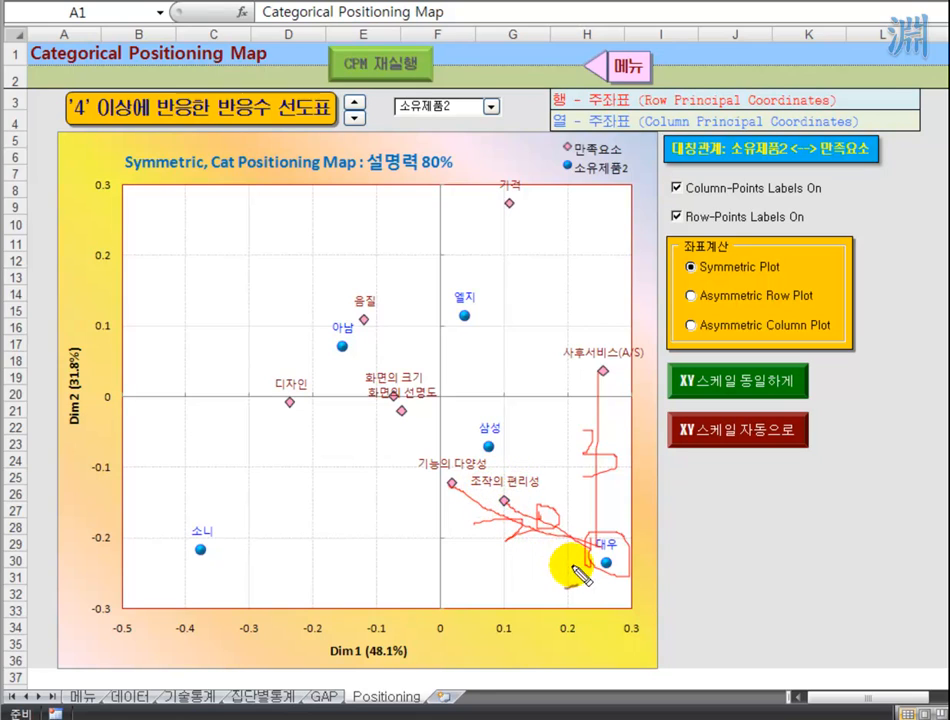
pyautogui.moveTo(625, 577); pyautogui.dragTo(604, 503)
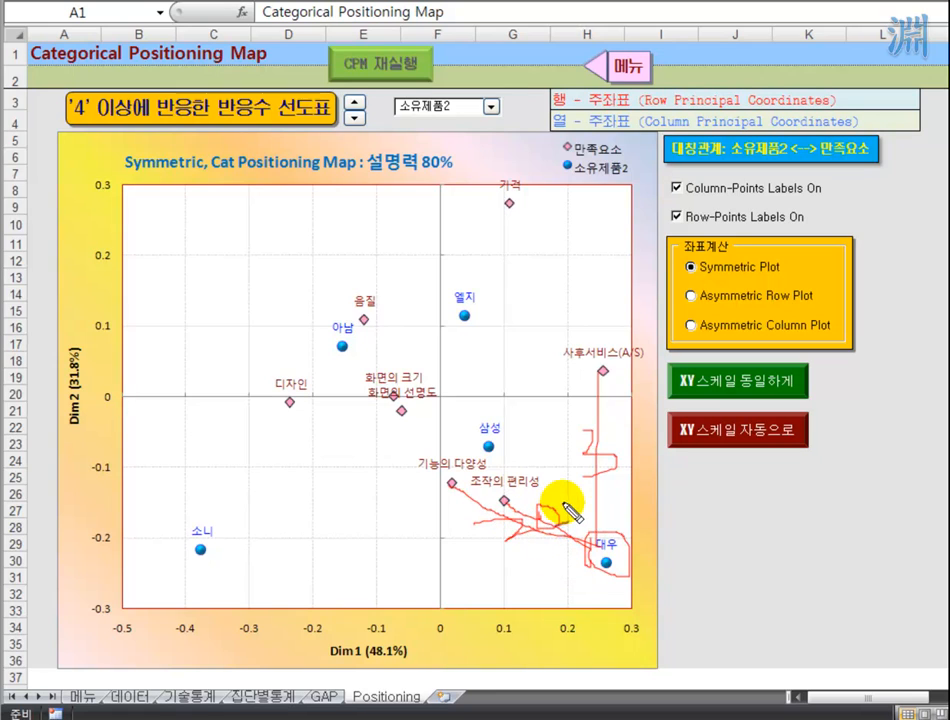
pyautogui.moveTo(674, 271)
pyautogui.mouseDown()
pyautogui.moveTo(690, 250)
pyautogui.moveTo(804, 235)
pyautogui.moveTo(661, 252)
pyautogui.mouseUp()
pyautogui.moveTo(803, 292)
pyautogui.mouseDown()
pyautogui.moveTo(721, 238)
pyautogui.moveTo(774, 292)
pyautogui.moveTo(806, 259)
pyautogui.moveTo(648, 283)
pyautogui.mouseUp()
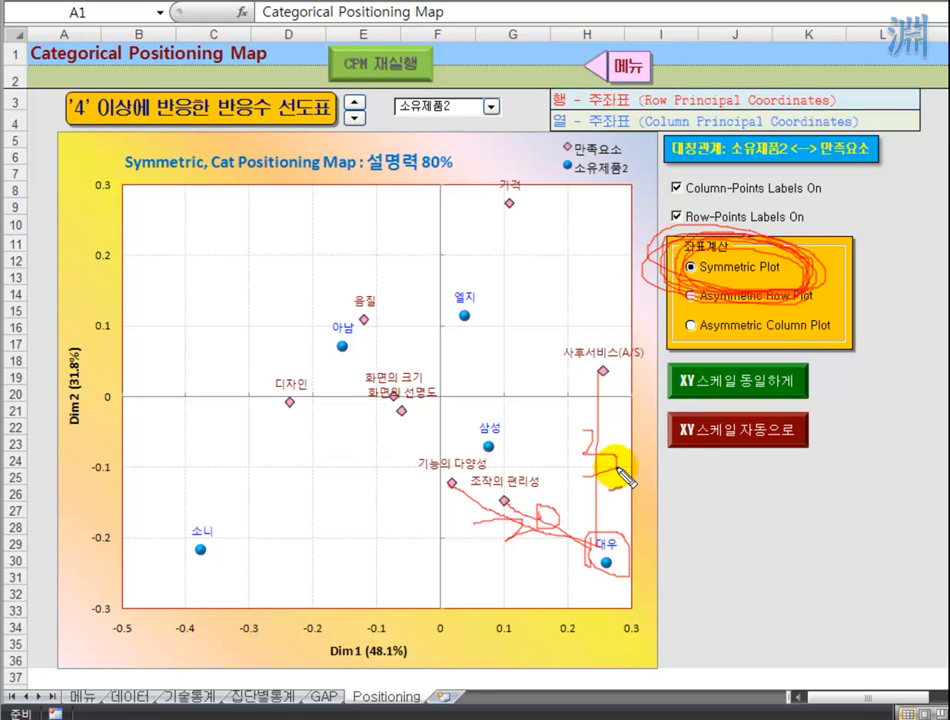
pyautogui.press('Escape')
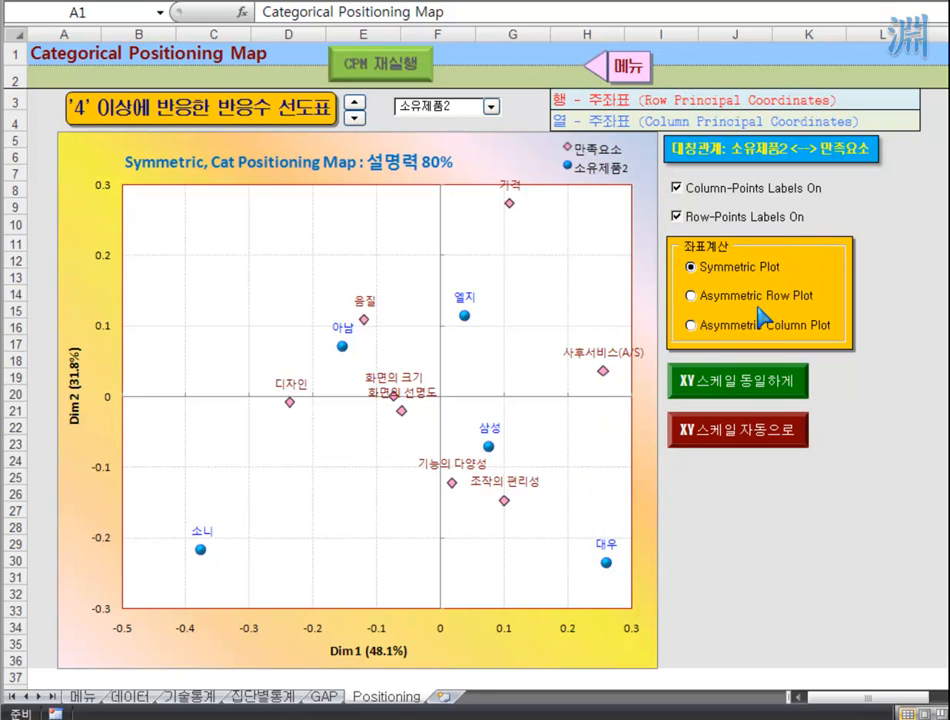
# Step: Compare the Asymmetric Row Plot with the Symmetric Plot and display the Asymmetric Column Plot of the positioning map
pyautogui.click(777, 302)
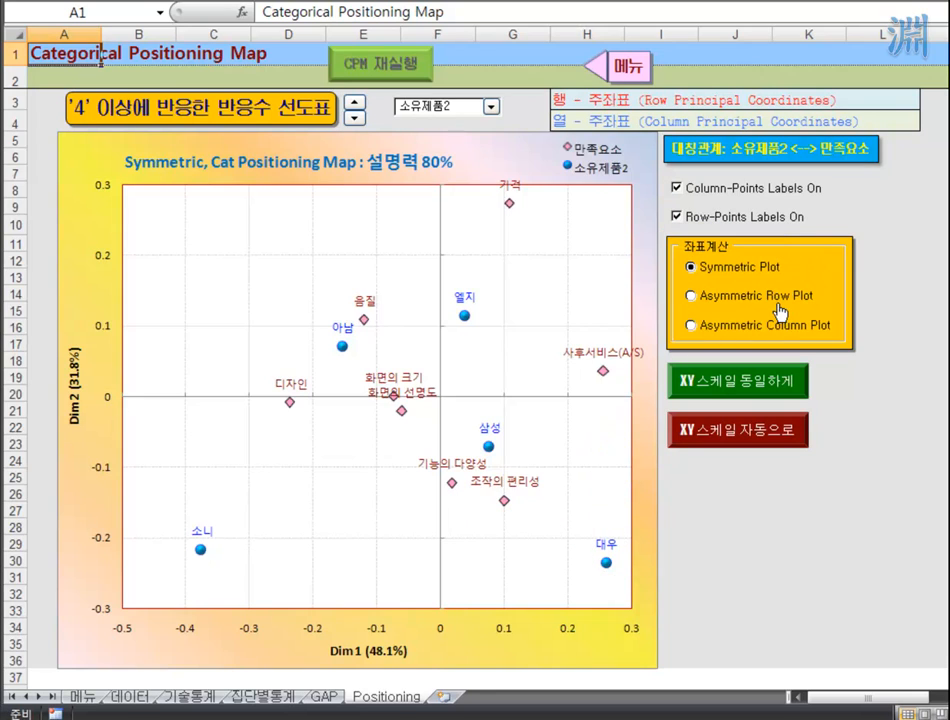
pyautogui.click(778, 307)
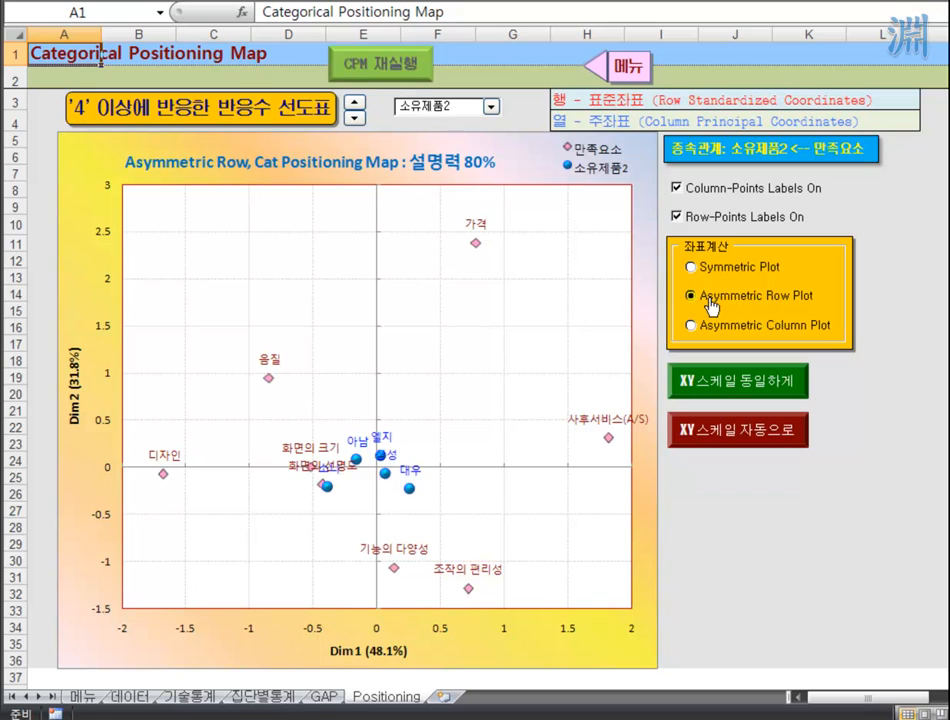
pyautogui.click(730, 269)
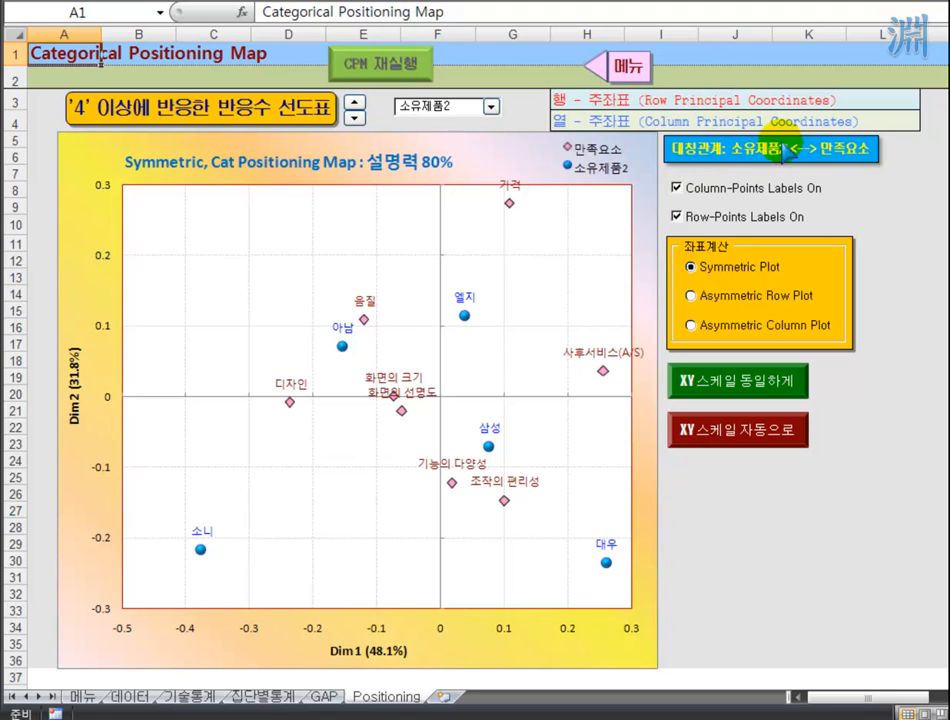
pyautogui.click(808, 296)
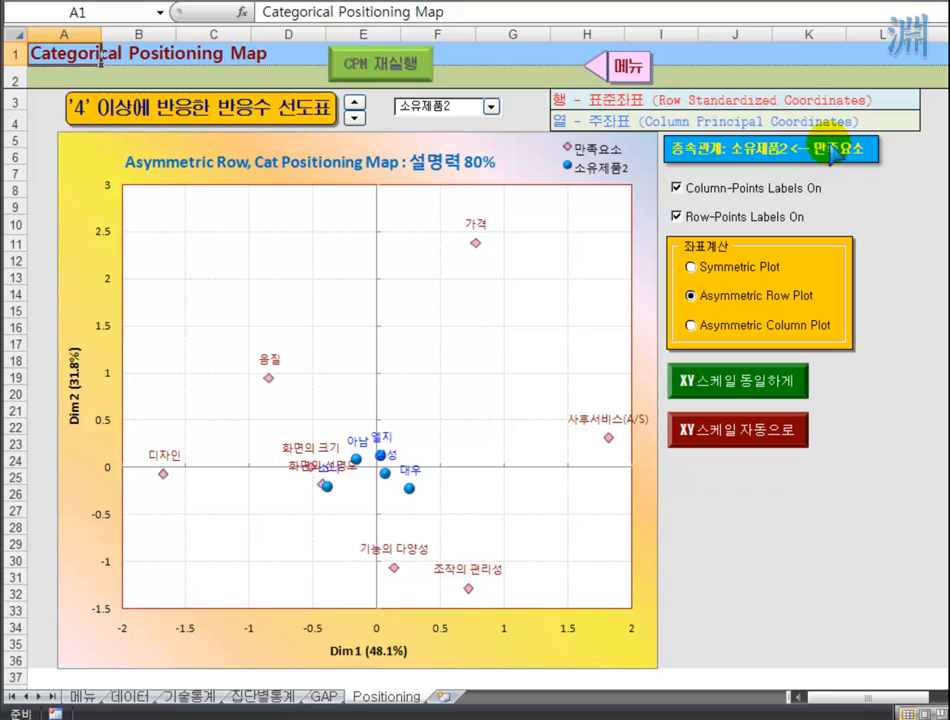
pyautogui.click(750, 328)
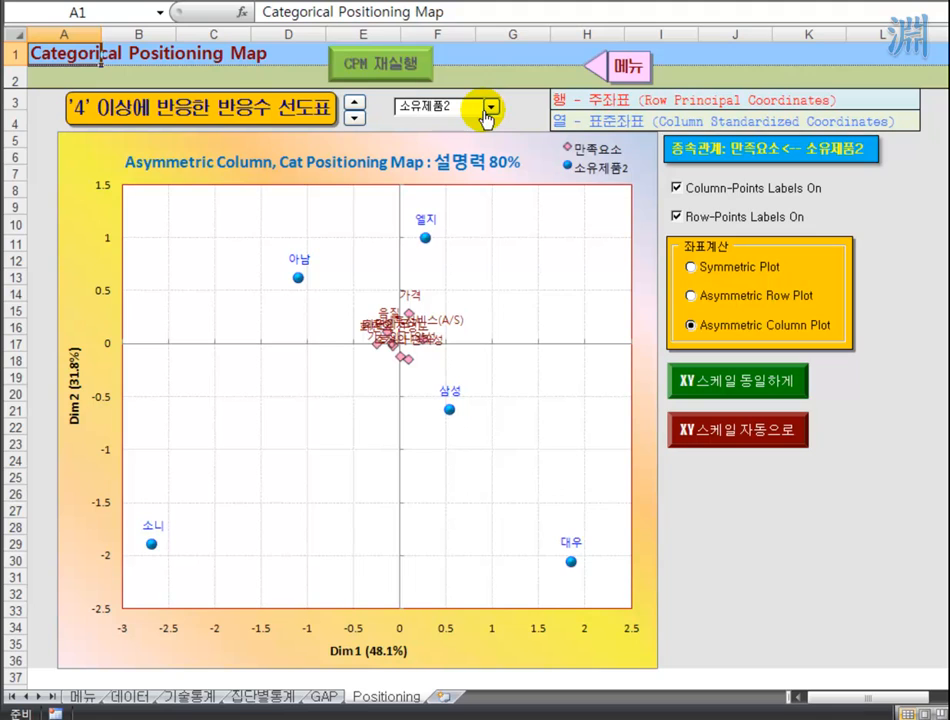
# Step: Compare equal and automatic XY scales on the map, and view the Asymmetric Row Plot before returning to the Asymmetric Column Plot
pyautogui.click(744, 390)
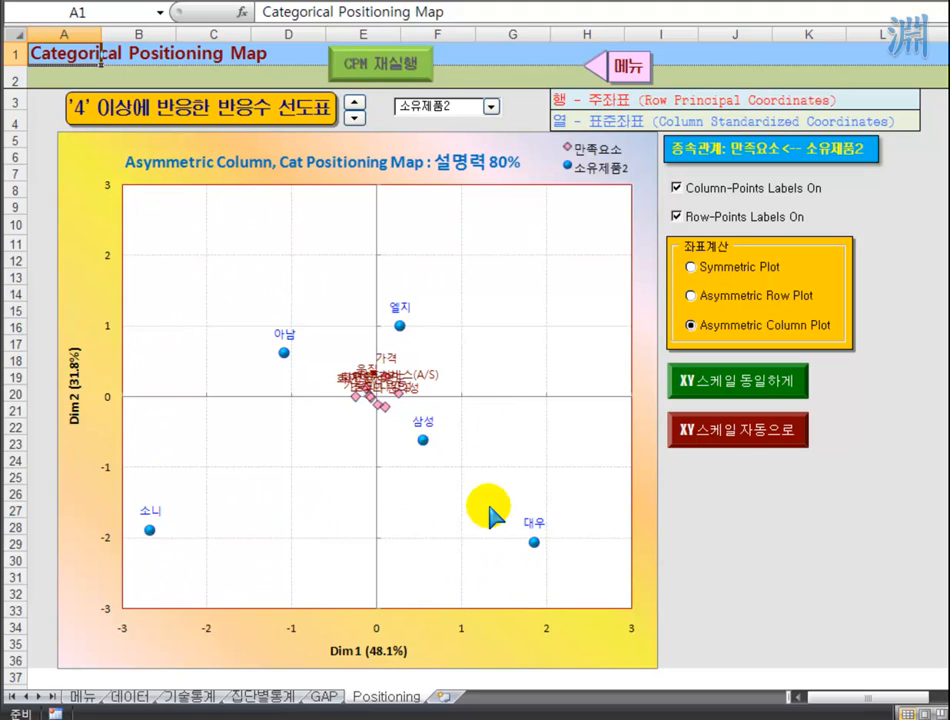
pyautogui.click(755, 440)
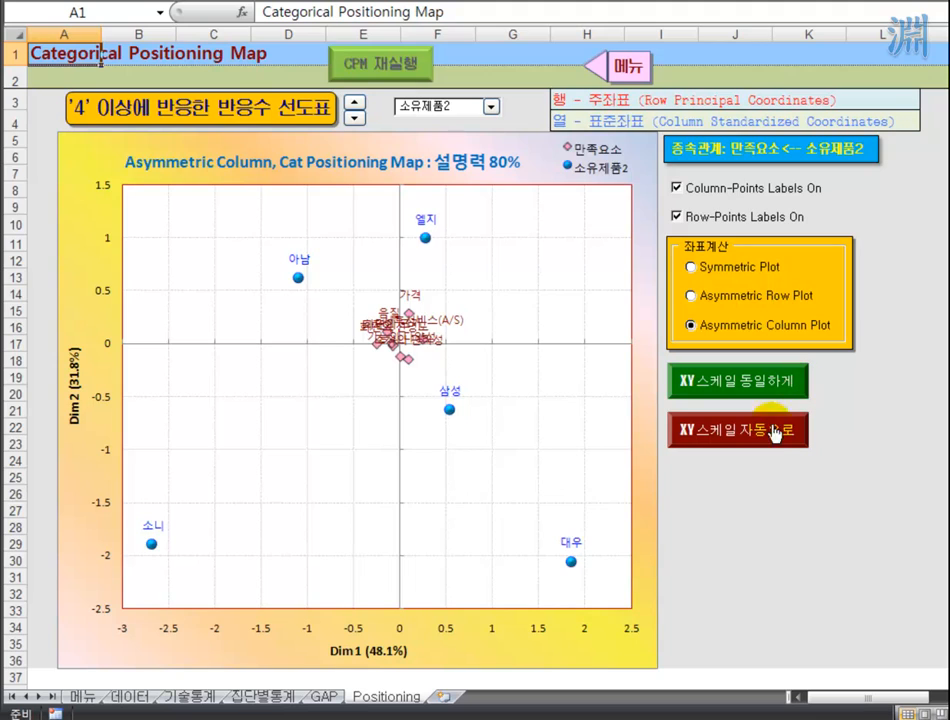
pyautogui.click(695, 384)
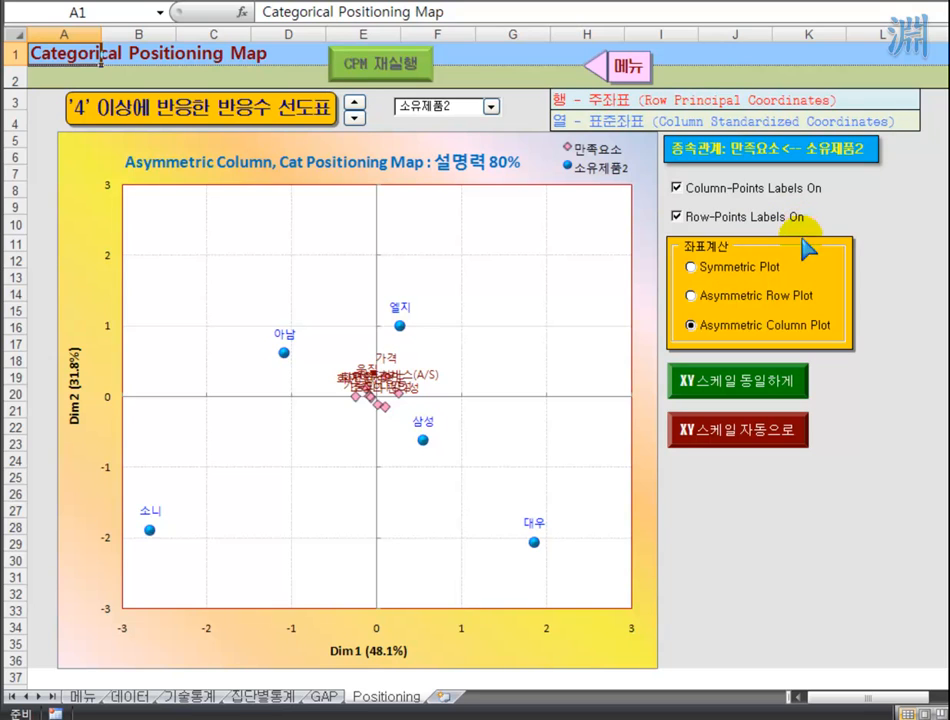
pyautogui.click(705, 296)
pyautogui.click(743, 328)
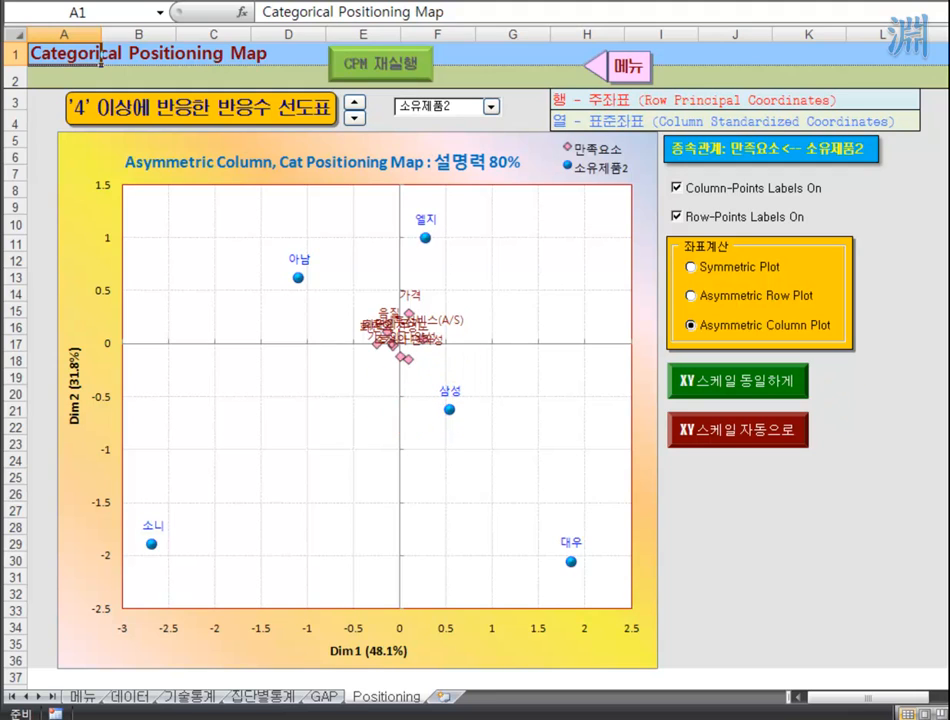
# Step: Sketch pen marks between 삼성 and the satisfaction factors near the map's origin, and clear them
pyautogui.moveTo(438, 388)
pyautogui.mouseDown()
pyautogui.moveTo(446, 425)
pyautogui.moveTo(425, 422)
pyautogui.mouseUp()
pyautogui.moveTo(418, 356)
pyautogui.mouseDown()
pyautogui.moveTo(413, 408)
pyautogui.moveTo(424, 381)
pyautogui.moveTo(448, 413)
pyautogui.mouseUp()
pyautogui.moveTo(432, 345); pyautogui.dragTo(426, 394)
pyautogui.press('Escape')
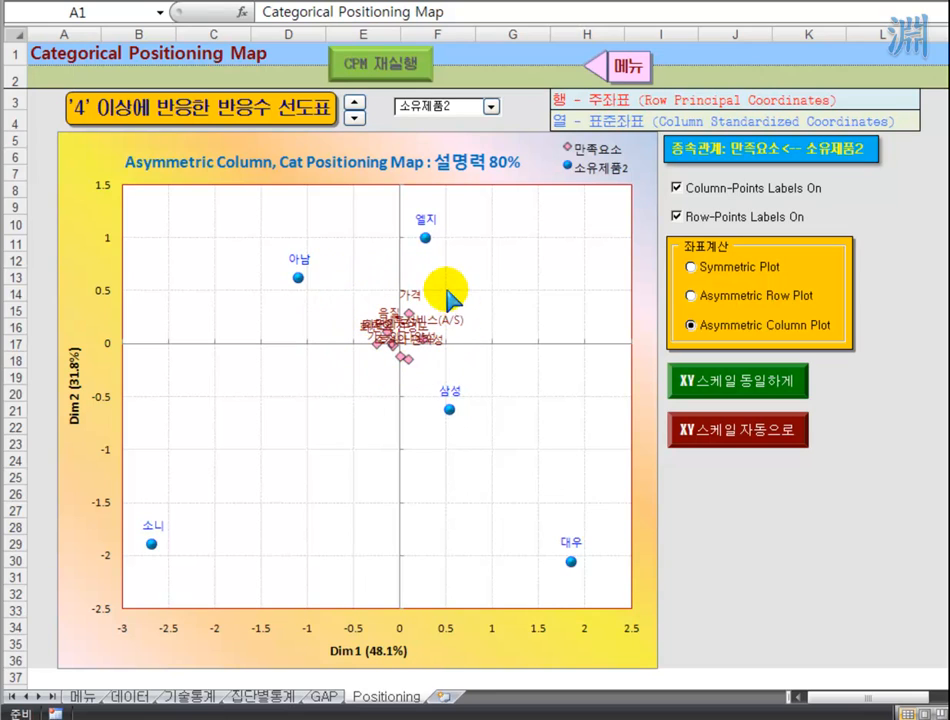
# Step: Display the Symmetric Plot and mark 소니 with a red line to 디자인 and green lines to circled 가격 and 사후서비스(A/S)
pyautogui.click(759, 269)
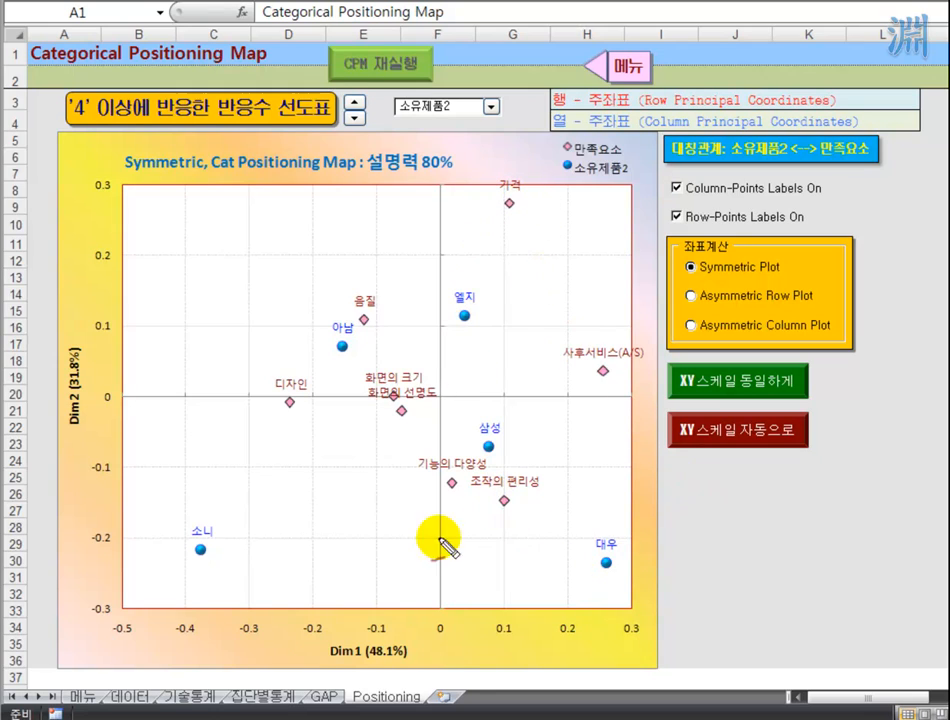
pyautogui.moveTo(180, 537)
pyautogui.mouseDown()
pyautogui.moveTo(244, 547)
pyautogui.moveTo(208, 509)
pyautogui.moveTo(230, 538)
pyautogui.mouseUp()
pyautogui.moveTo(286, 422); pyautogui.dragTo(296, 420)
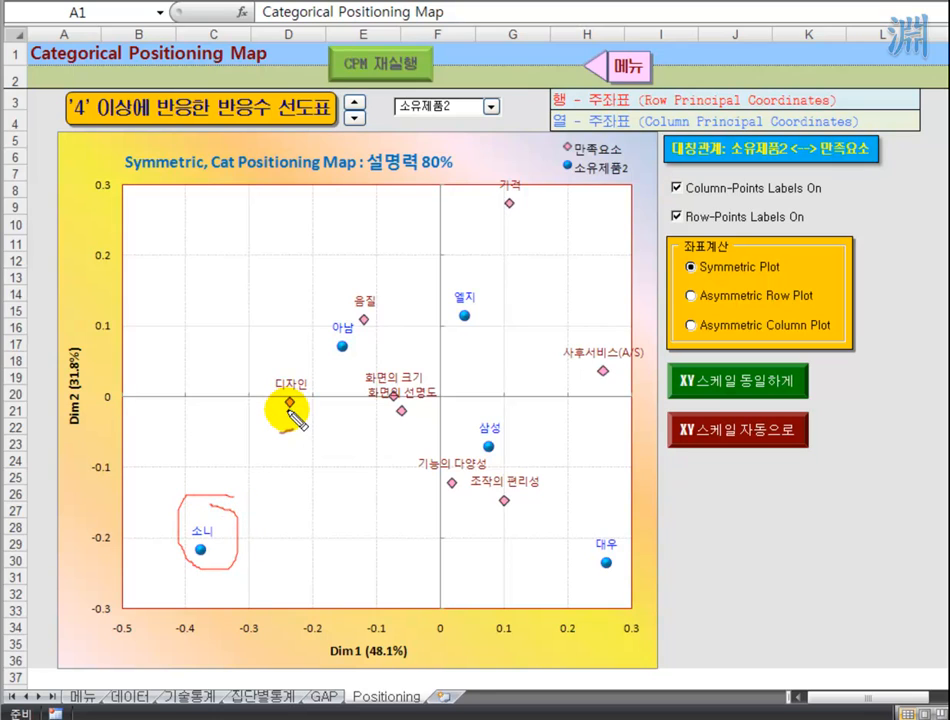
pyautogui.moveTo(199, 545); pyautogui.dragTo(281, 397)
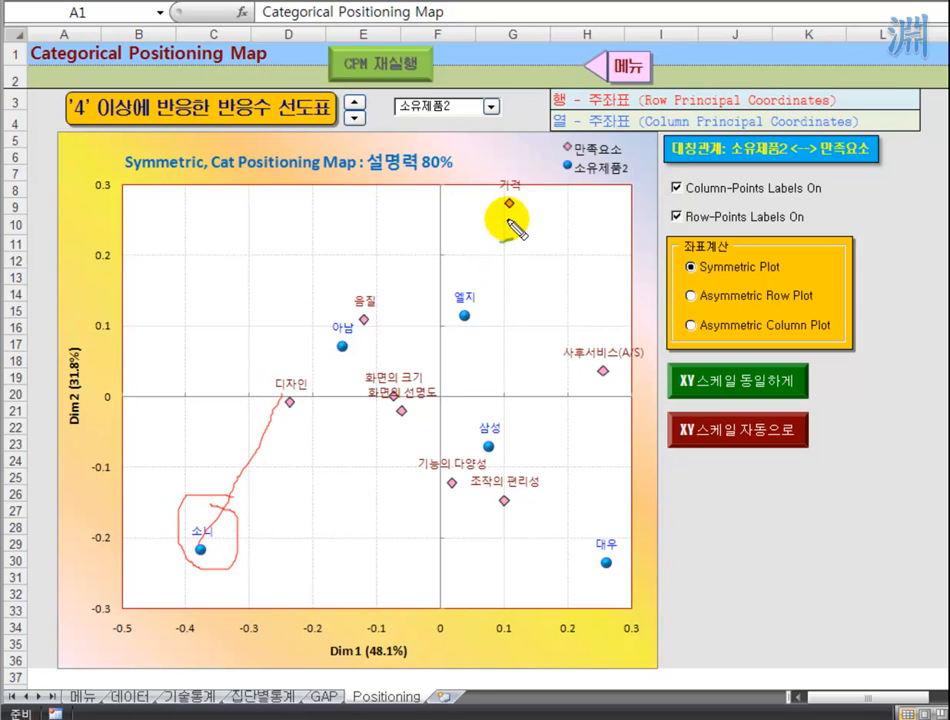
pyautogui.moveTo(526, 196)
pyautogui.mouseDown()
pyautogui.moveTo(492, 184)
pyautogui.moveTo(525, 240)
pyautogui.mouseUp()
pyautogui.moveTo(608, 340)
pyautogui.mouseDown()
pyautogui.moveTo(579, 391)
pyautogui.moveTo(612, 358)
pyautogui.mouseUp()
pyautogui.moveTo(370, 465)
pyautogui.mouseDown()
pyautogui.moveTo(250, 500)
pyautogui.moveTo(492, 229)
pyautogui.moveTo(490, 216)
pyautogui.mouseUp()
pyautogui.moveTo(232, 522)
pyautogui.mouseDown()
pyautogui.moveTo(240, 530)
pyautogui.moveTo(214, 541)
pyautogui.mouseUp()
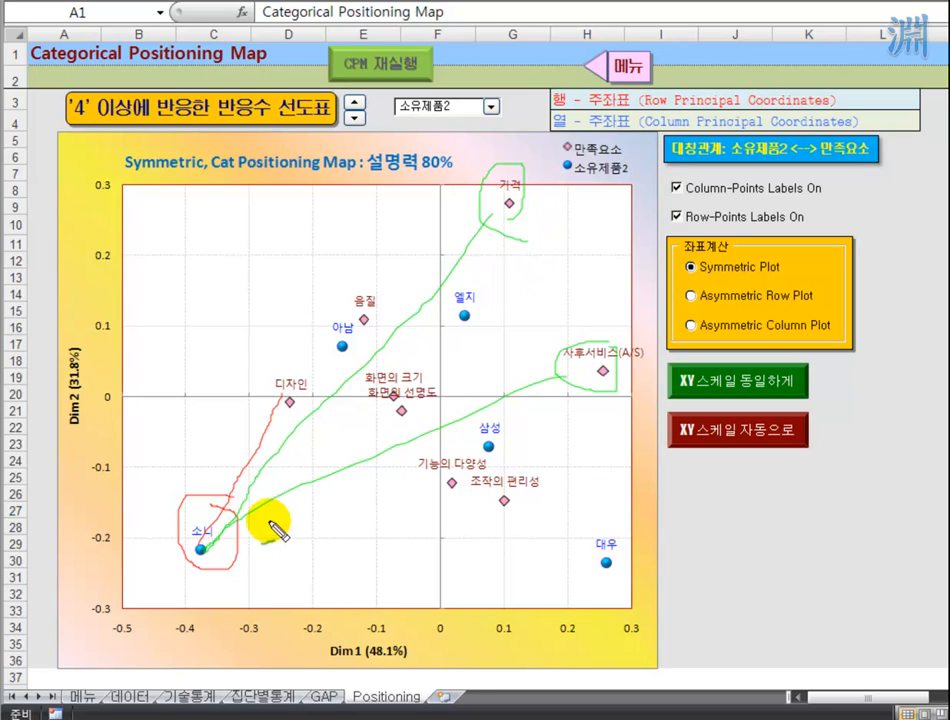
# Step: Enclose 소니 and 디자인 together in freehand green loops and a magenta loop on the map
pyautogui.moveTo(206, 560)
pyautogui.mouseDown()
pyautogui.moveTo(166, 568)
pyautogui.moveTo(235, 569)
pyautogui.moveTo(300, 512)
pyautogui.moveTo(330, 385)
pyautogui.moveTo(297, 368)
pyautogui.moveTo(185, 468)
pyautogui.moveTo(266, 566)
pyautogui.moveTo(328, 398)
pyautogui.moveTo(165, 388)
pyautogui.moveTo(136, 468)
pyautogui.mouseUp()
pyautogui.press('m')
pyautogui.moveTo(338, 365)
pyautogui.mouseDown()
pyautogui.moveTo(175, 464)
pyautogui.moveTo(246, 570)
pyautogui.moveTo(324, 390)
pyautogui.moveTo(323, 368)
pyautogui.mouseUp()
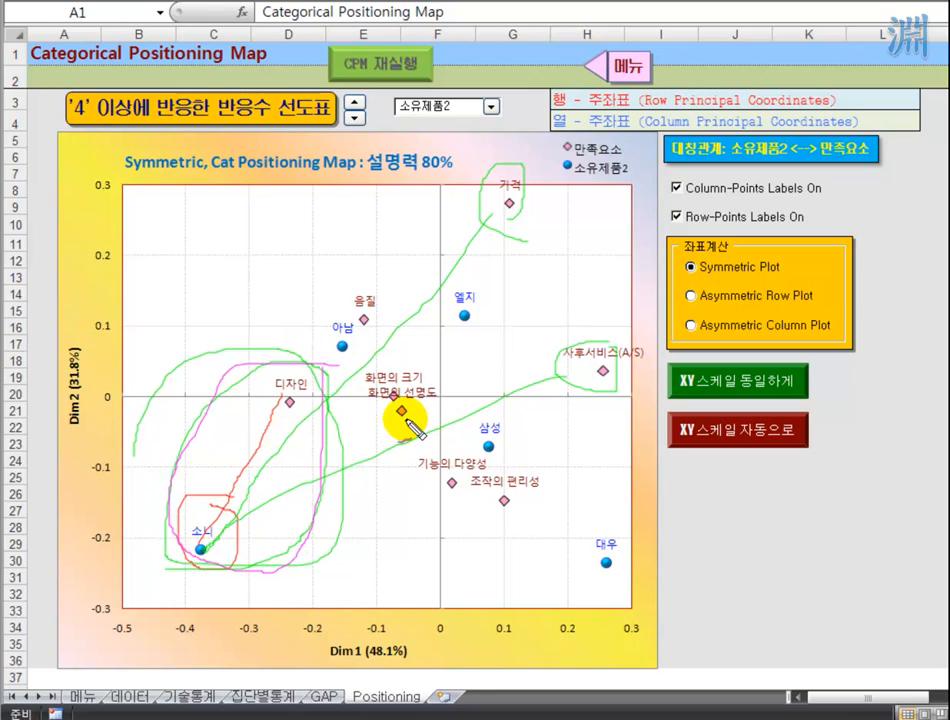
# Step: Mark 화면의 선명도 and 음질 in magenta and draw successive arcs spreading outward from 소니 across the map
pyautogui.moveTo(397, 403); pyautogui.dragTo(403, 403)
pyautogui.moveTo(363, 306)
pyautogui.mouseDown()
pyautogui.moveTo(395, 307)
pyautogui.moveTo(367, 306)
pyautogui.mouseUp()
pyautogui.moveTo(257, 374)
pyautogui.mouseDown()
pyautogui.moveTo(450, 496)
pyautogui.moveTo(475, 537)
pyautogui.mouseUp()
pyautogui.moveTo(300, 295)
pyautogui.mouseDown()
pyautogui.moveTo(322, 335)
pyautogui.moveTo(386, 396)
pyautogui.moveTo(430, 520)
pyautogui.mouseUp()
pyautogui.moveTo(198, 541); pyautogui.dragTo(173, 365)
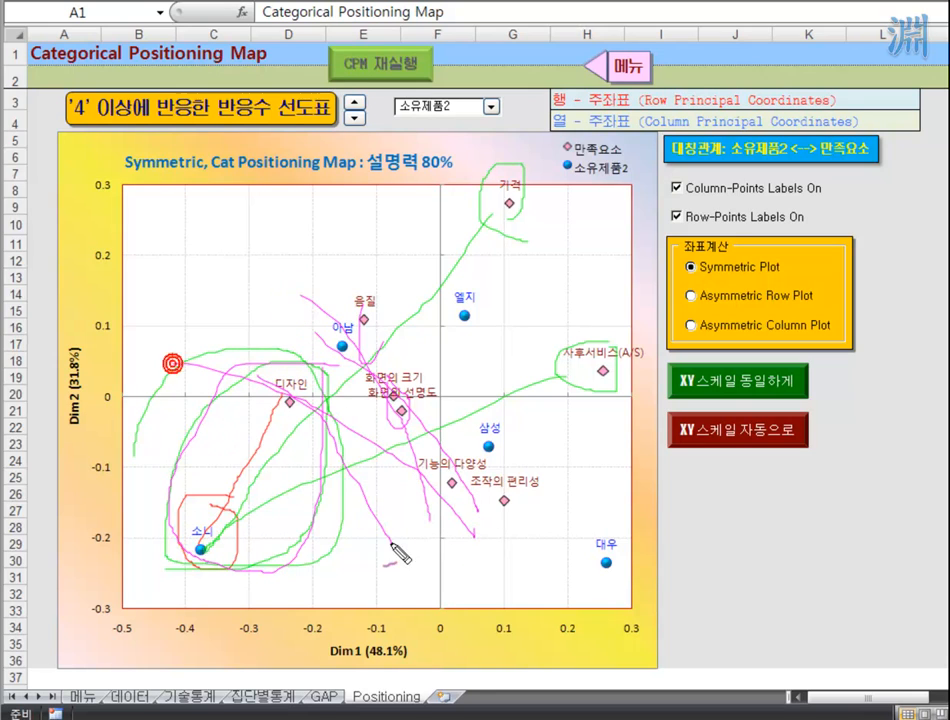
pyautogui.moveTo(237, 336)
pyautogui.mouseDown()
pyautogui.moveTo(445, 530)
pyautogui.moveTo(475, 537)
pyautogui.mouseUp()
pyautogui.moveTo(283, 302); pyautogui.dragTo(482, 527)
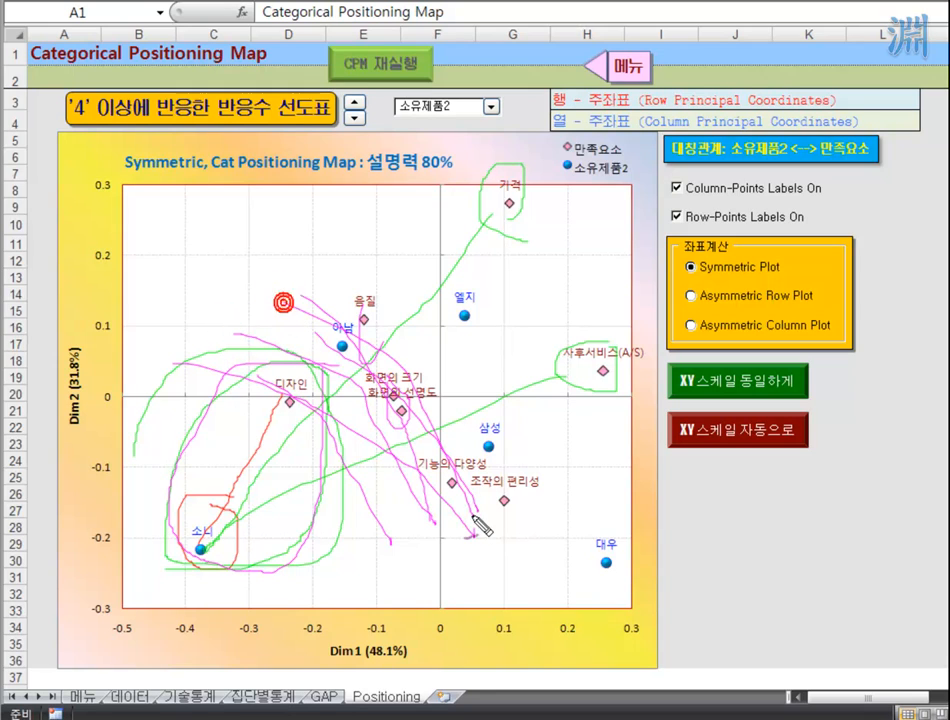
pyautogui.moveTo(313, 268)
pyautogui.mouseDown()
pyautogui.moveTo(355, 300)
pyautogui.moveTo(539, 520)
pyautogui.mouseUp()
pyautogui.moveTo(286, 262)
pyautogui.mouseDown()
pyautogui.moveTo(509, 465)
pyautogui.moveTo(534, 470)
pyautogui.mouseUp()
pyautogui.moveTo(322, 227); pyautogui.dragTo(545, 449)
pyautogui.moveTo(329, 197); pyautogui.dragTo(516, 411)
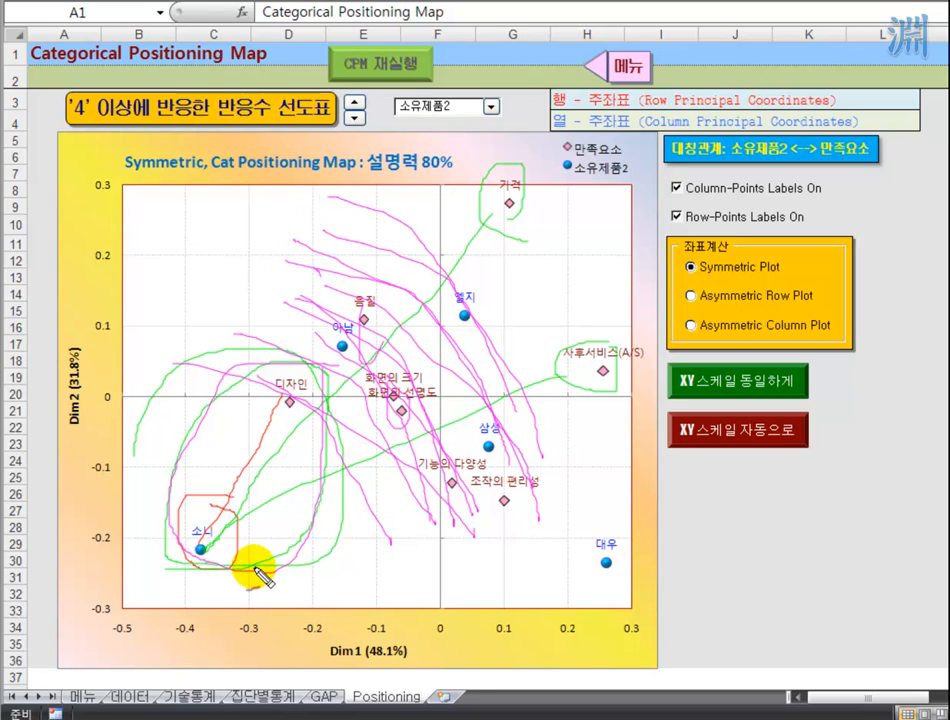
# Step: Circle 대우 and 조작의 편리성 in magenta and draw successive arcs spreading outward from 대우 across the map
pyautogui.moveTo(609, 545)
pyautogui.mouseDown()
pyautogui.moveTo(604, 581)
pyautogui.moveTo(617, 551)
pyautogui.moveTo(600, 565)
pyautogui.moveTo(458, 405)
pyautogui.mouseUp()
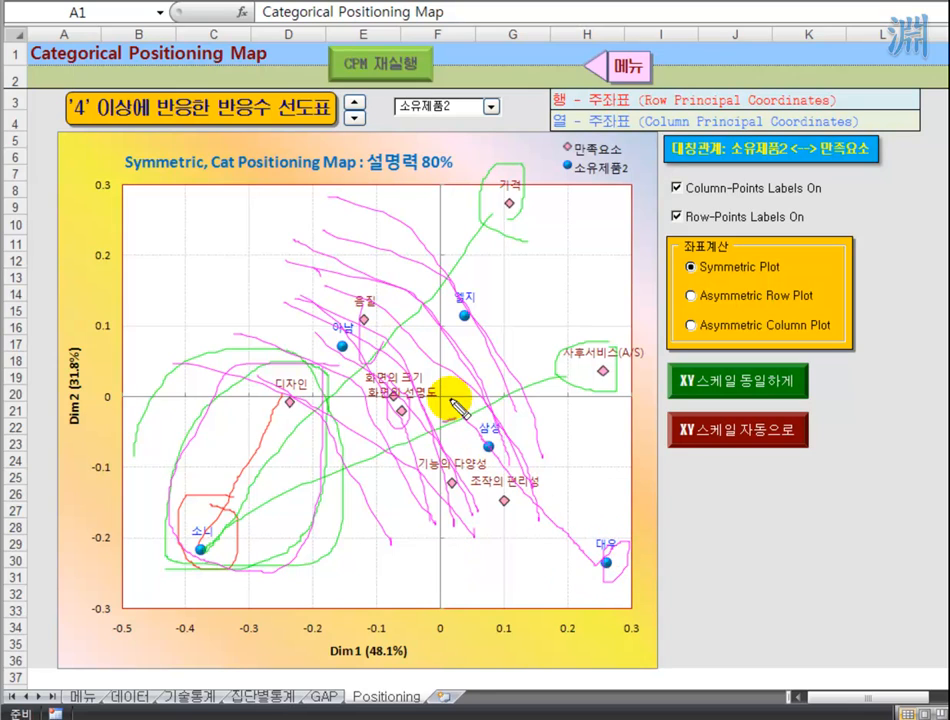
pyautogui.moveTo(592, 463)
pyautogui.mouseDown()
pyautogui.moveTo(551, 491)
pyautogui.moveTo(508, 545)
pyautogui.moveTo(557, 454)
pyautogui.moveTo(472, 528)
pyautogui.moveTo(525, 495)
pyautogui.mouseUp()
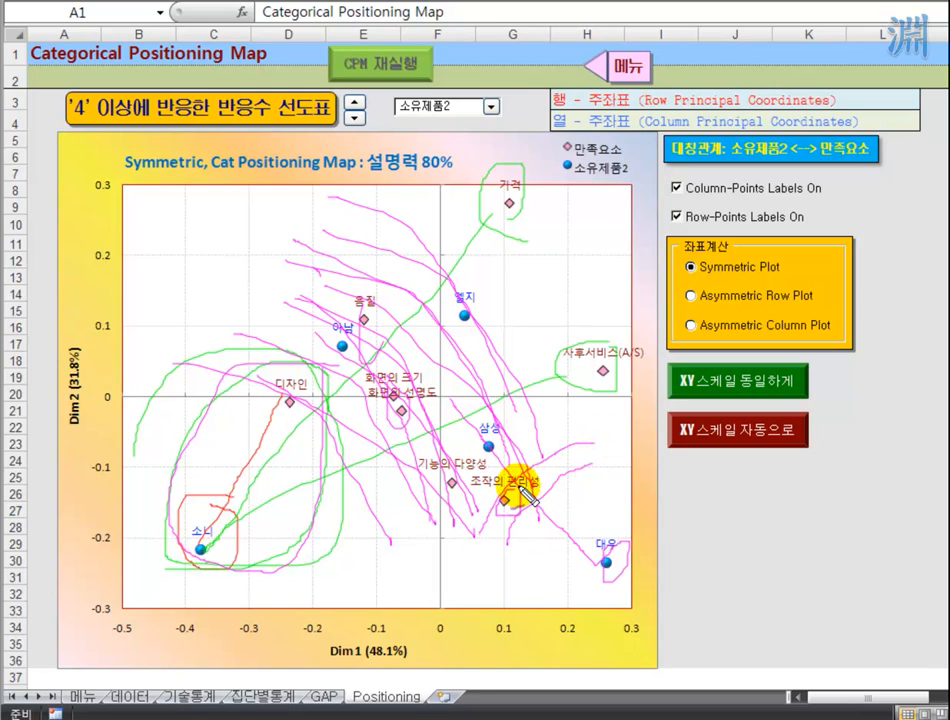
pyautogui.moveTo(345, 443); pyautogui.dragTo(332, 485)
pyautogui.moveTo(511, 328); pyautogui.dragTo(302, 450)
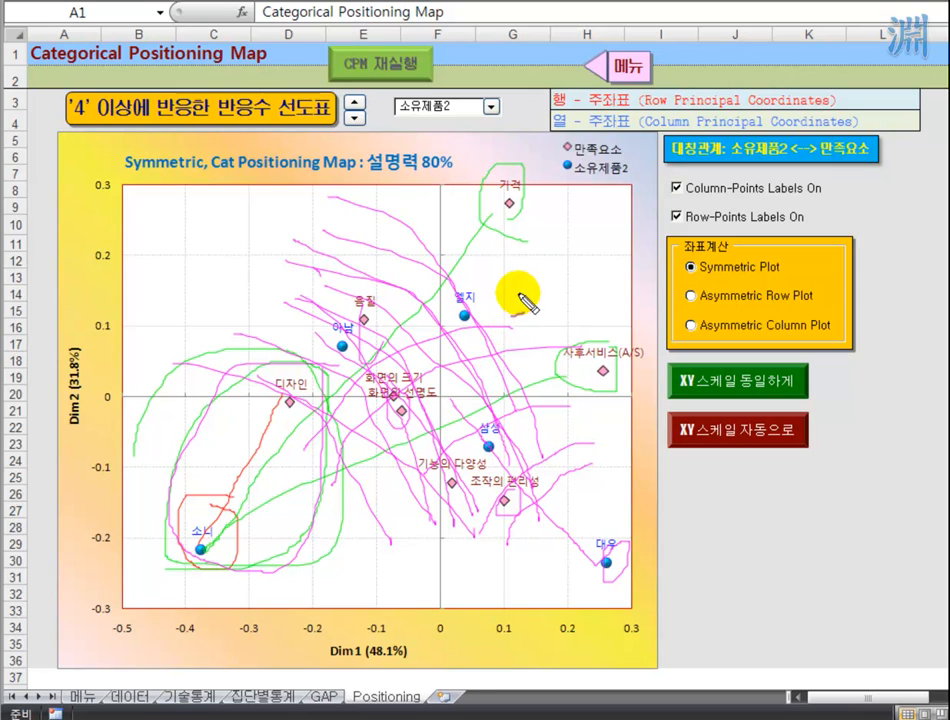
pyautogui.moveTo(312, 371); pyautogui.dragTo(285, 420)
pyautogui.moveTo(442, 218)
pyautogui.mouseDown()
pyautogui.moveTo(304, 319)
pyautogui.moveTo(260, 395)
pyautogui.moveTo(424, 219)
pyautogui.moveTo(256, 334)
pyautogui.mouseUp()
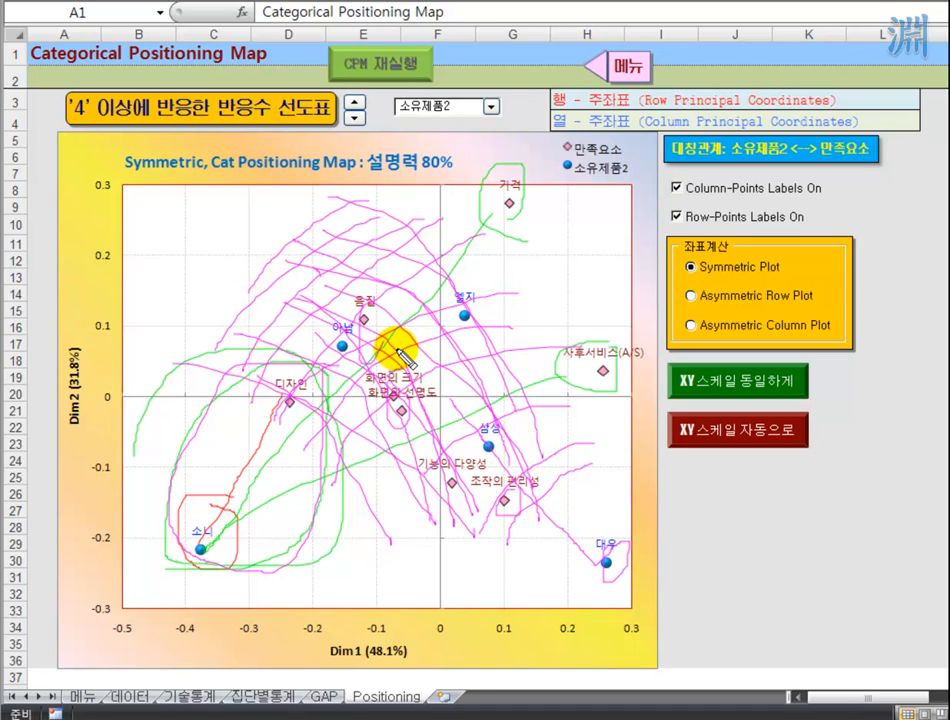
# Step: Finish the magenta arcs across the map, mark 엘지 and draw widening loops outward from it, and clear all freehand markings
pyautogui.moveTo(393, 195); pyautogui.dragTo(252, 322)
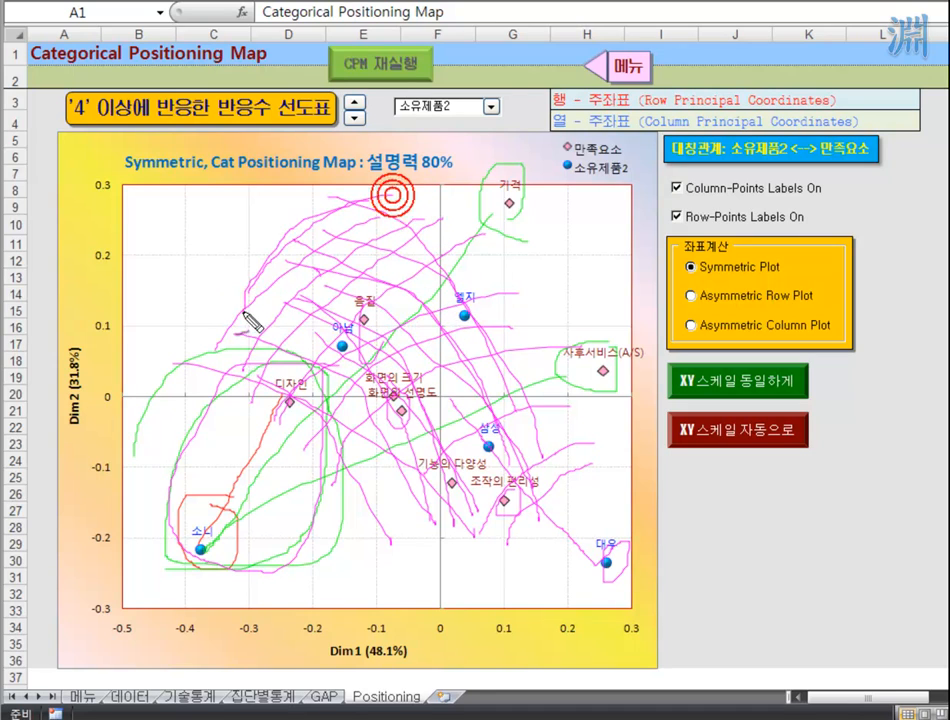
pyautogui.moveTo(297, 202); pyautogui.dragTo(222, 318)
pyautogui.moveTo(381, 179); pyautogui.dragTo(199, 318)
pyautogui.moveTo(476, 297)
pyautogui.mouseDown()
pyautogui.moveTo(467, 291)
pyautogui.moveTo(484, 309)
pyautogui.mouseUp()
pyautogui.moveTo(450, 263)
pyautogui.mouseDown()
pyautogui.moveTo(409, 361)
pyautogui.moveTo(384, 299)
pyautogui.mouseUp()
pyautogui.moveTo(511, 237)
pyautogui.mouseDown()
pyautogui.moveTo(410, 247)
pyautogui.moveTo(479, 439)
pyautogui.moveTo(560, 265)
pyautogui.moveTo(483, 206)
pyautogui.moveTo(393, 213)
pyautogui.mouseUp()
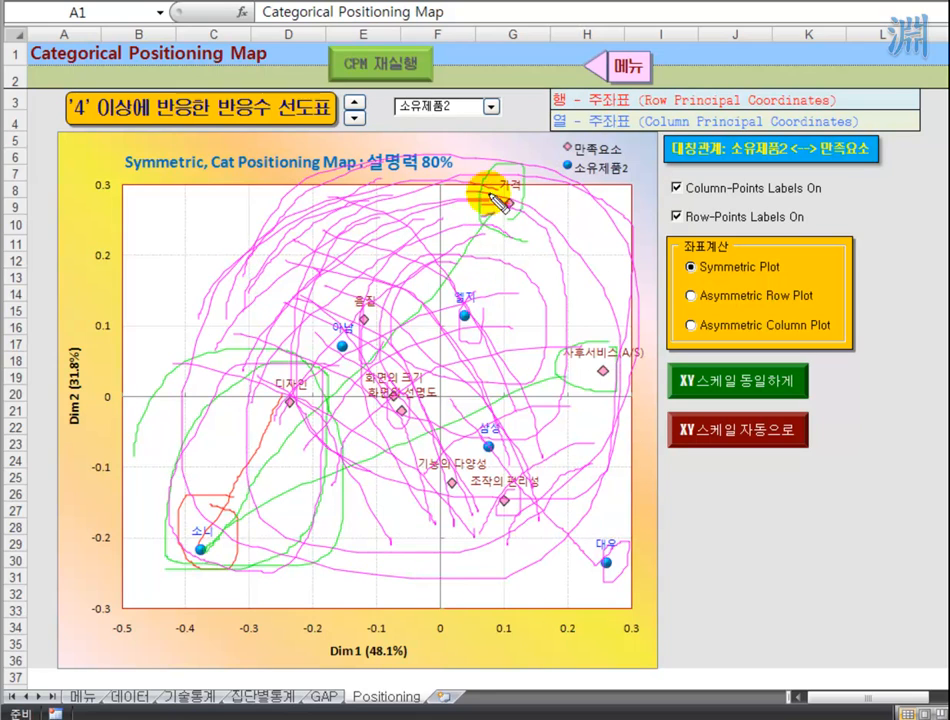
pyautogui.press('Escape')
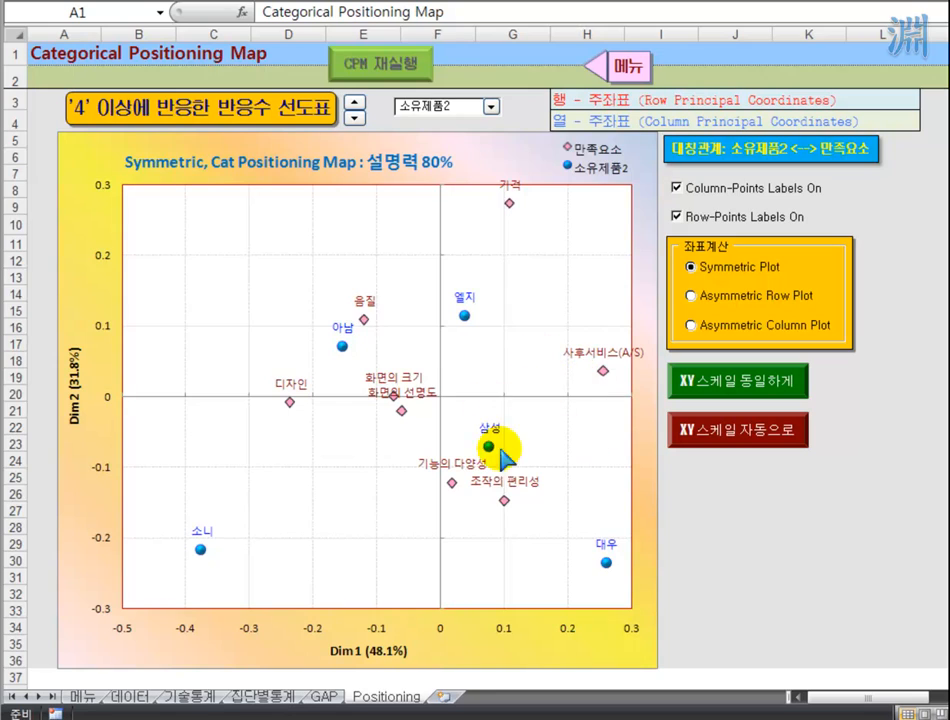
# Step: Switch the positioning map's grouping variable to 고객집단 and apply automatic XY scaling
pyautogui.click(492, 107)
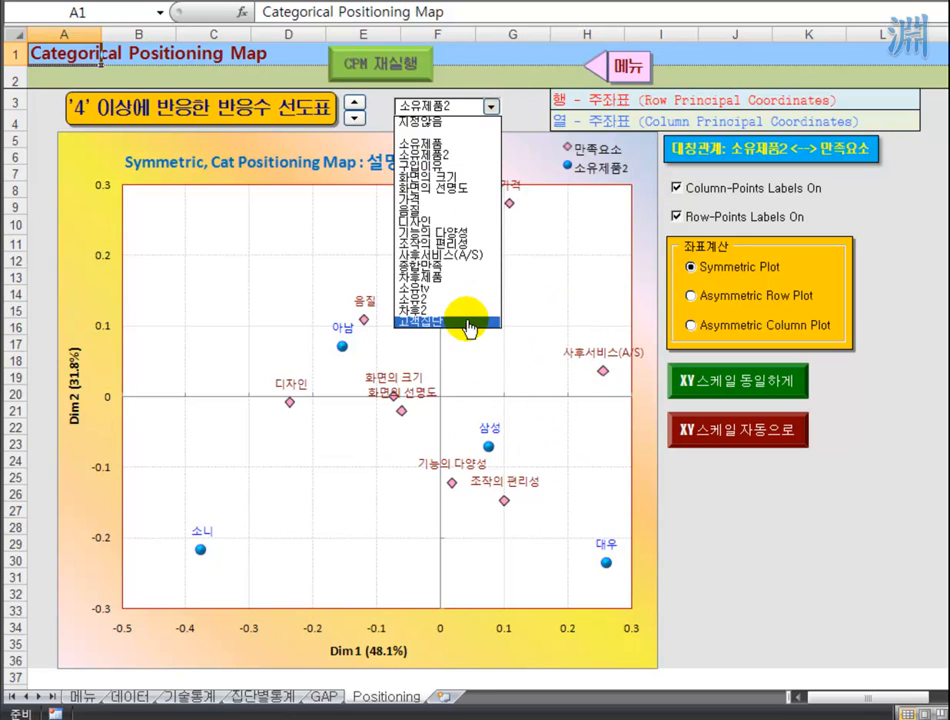
pyautogui.click(452, 320)
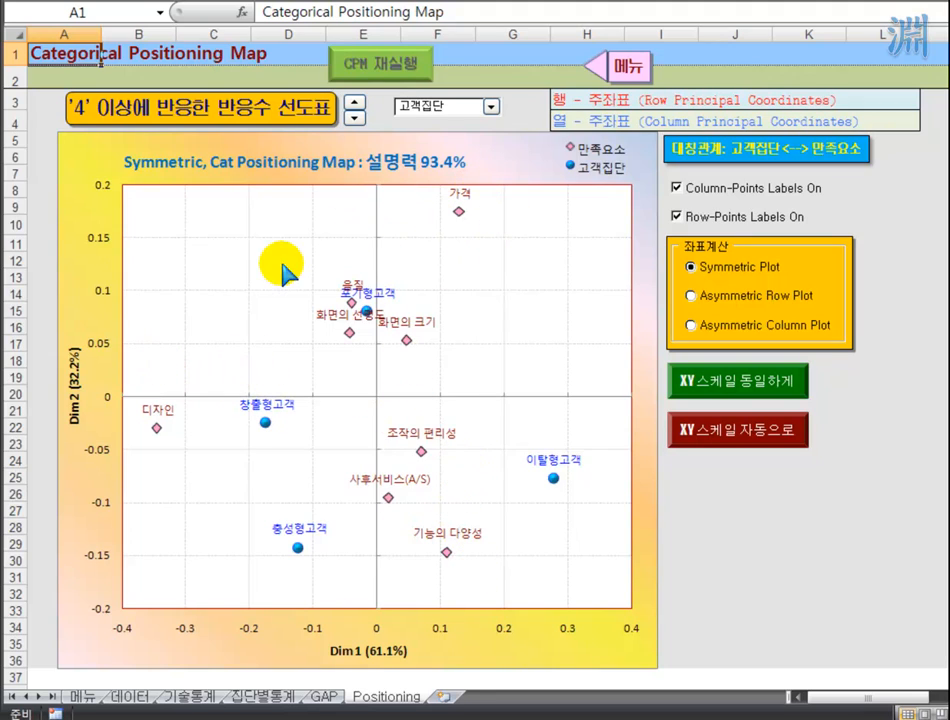
pyautogui.click(722, 431)
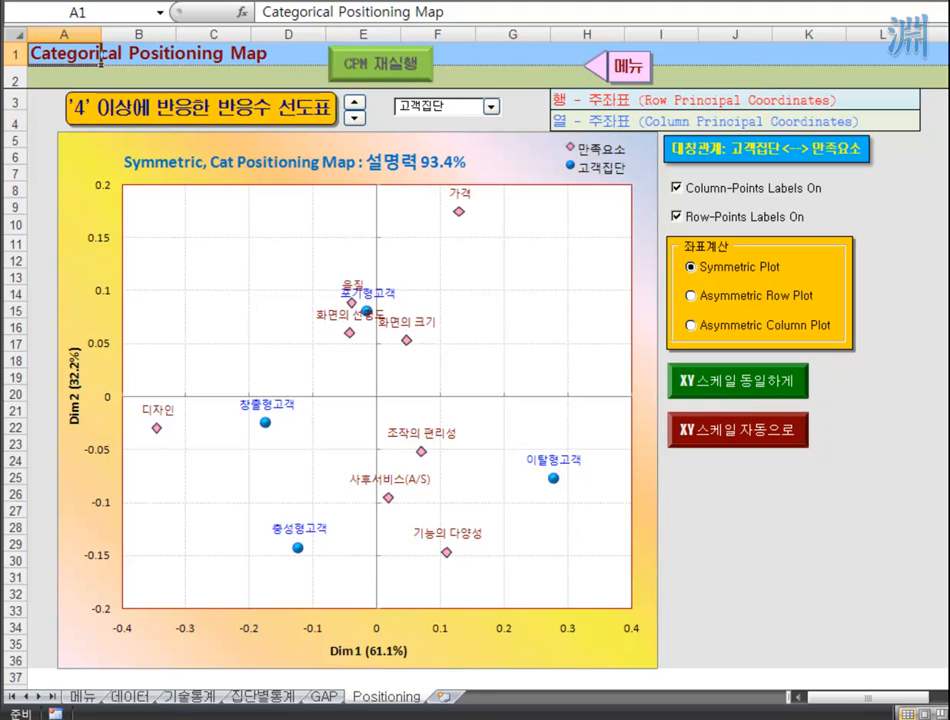